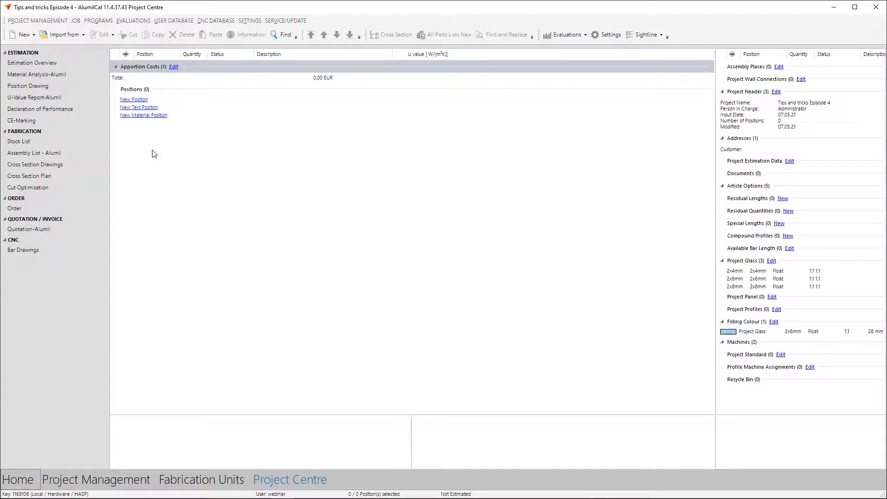
Open the project-level system preferences for the Alumil Smartia M7 system with the Standard subsystem and Standard rule package
left_click(77, 22)
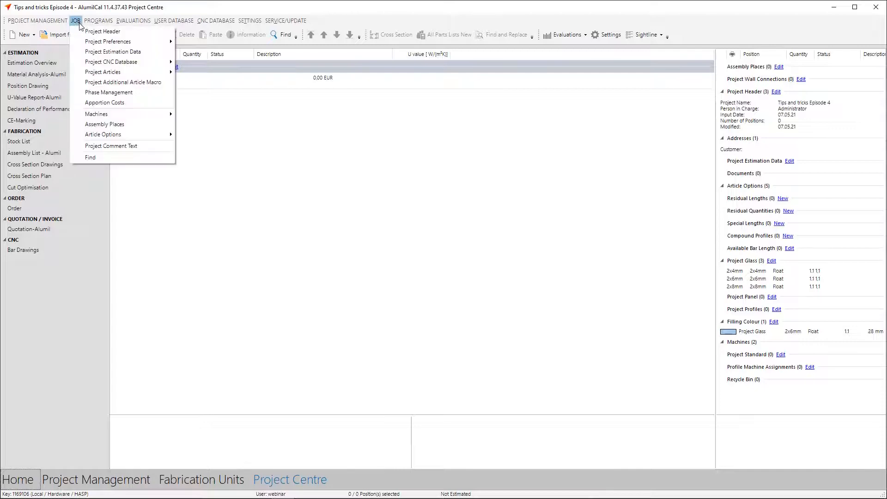
mouse_move(121, 42)
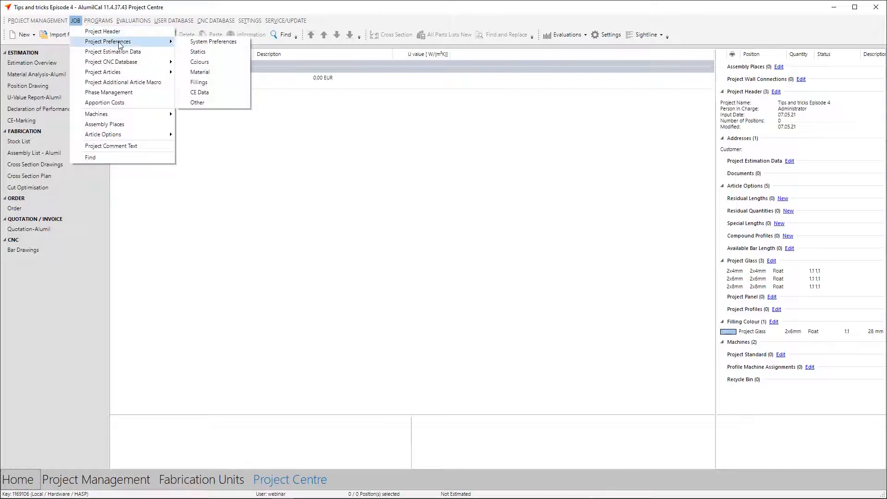
left_click(198, 43)
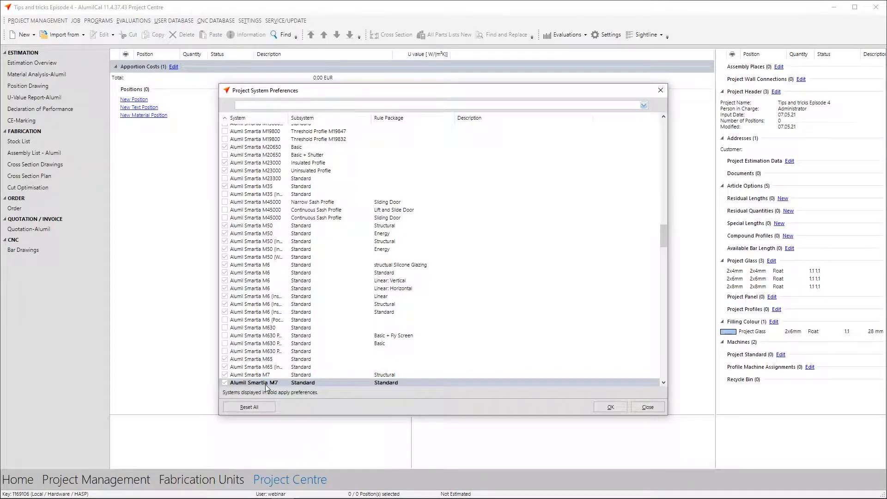
left_click(267, 384)
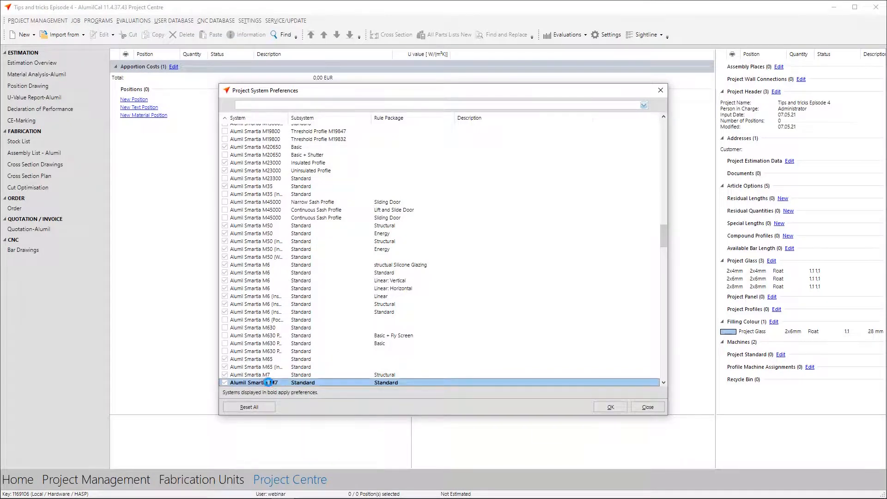
double_click(267, 383)
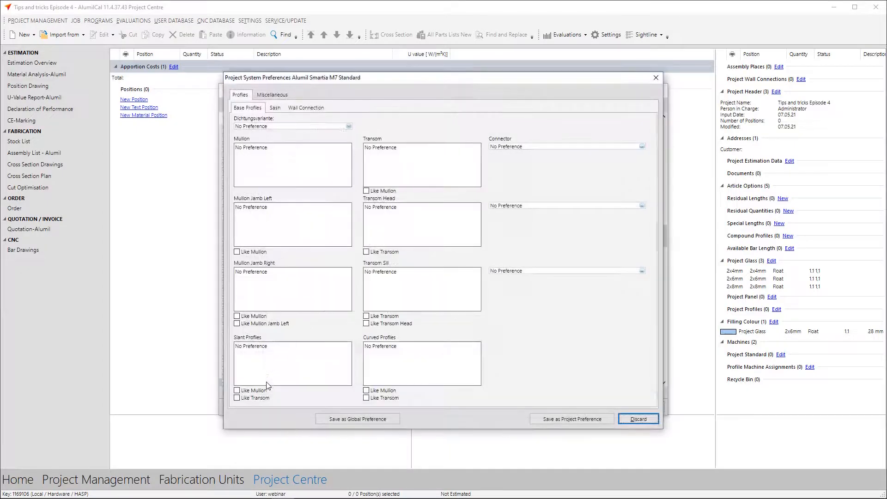
double_click(296, 163)
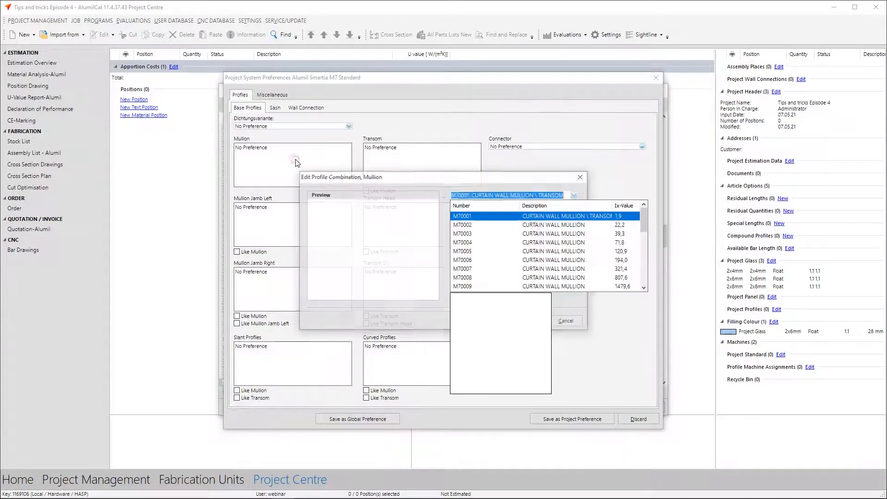
left_click(468, 270)
left_click(481, 239)
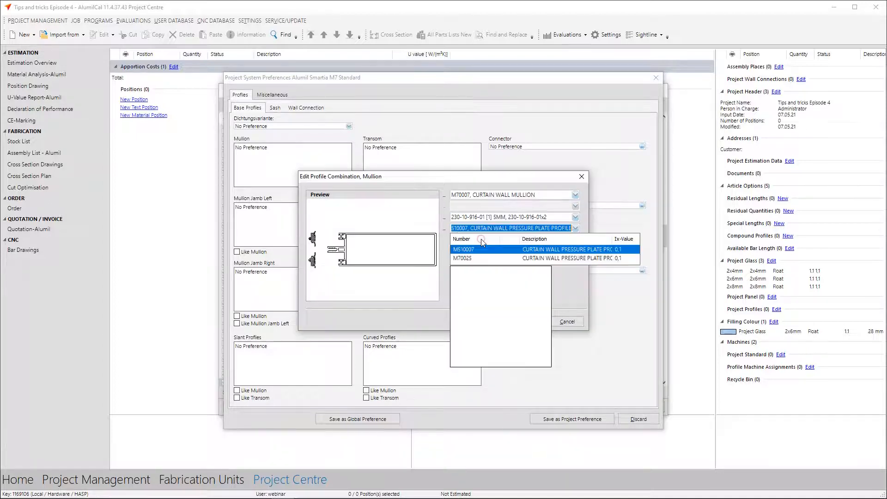
left_click(473, 249)
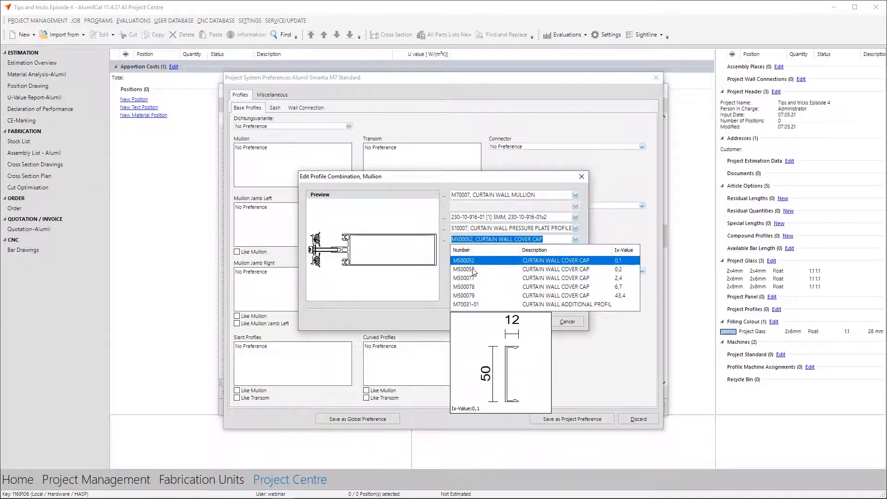
left_click(472, 267)
left_click(526, 322)
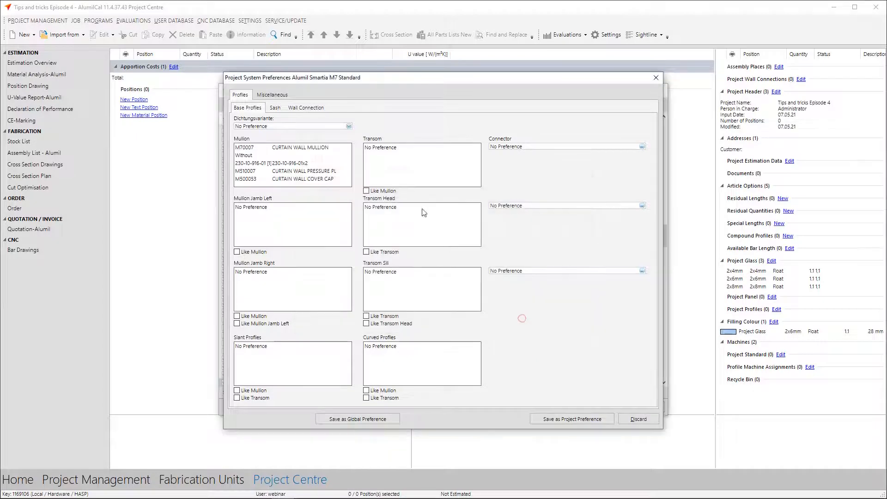
double_click(404, 162)
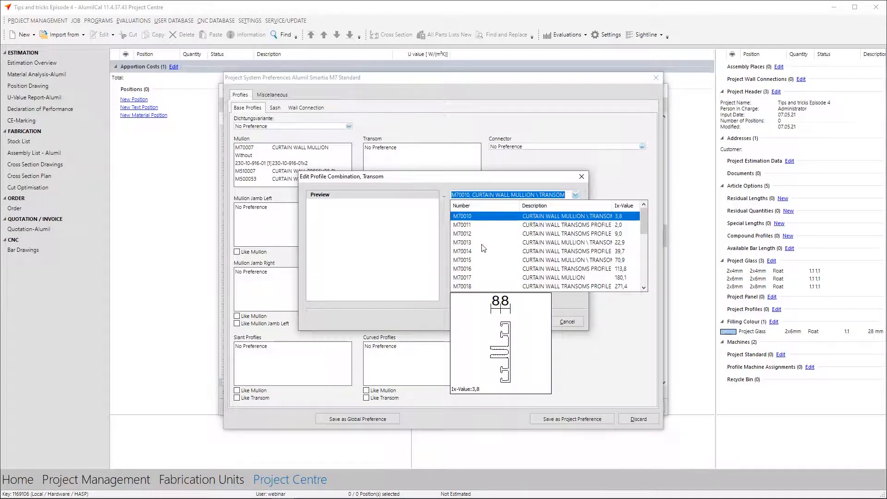
left_click(474, 260)
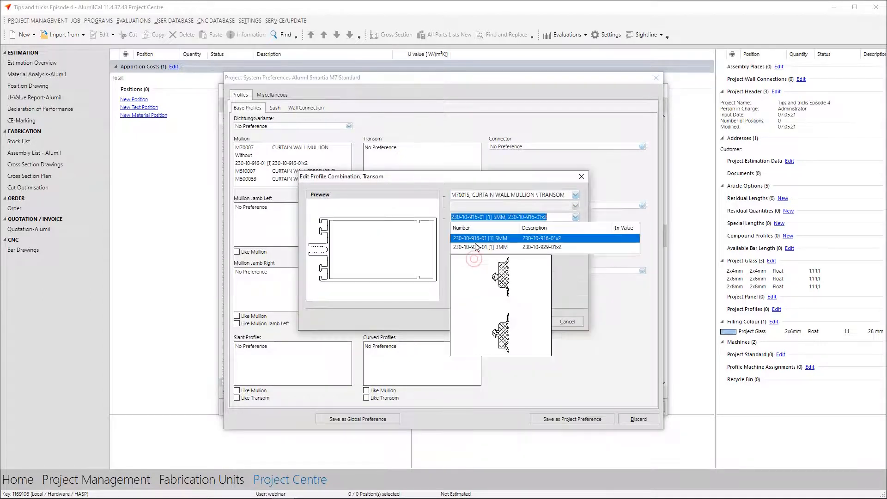
left_click(481, 238)
left_click(476, 255)
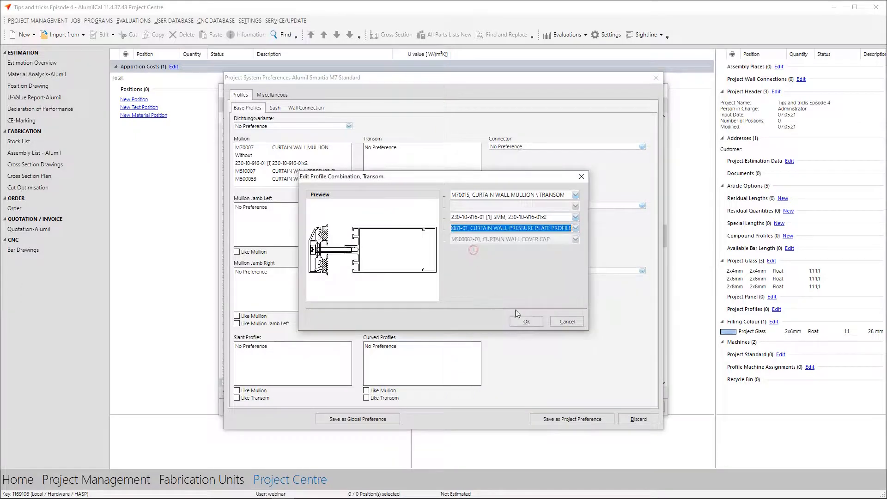
left_click(473, 250)
left_click(525, 321)
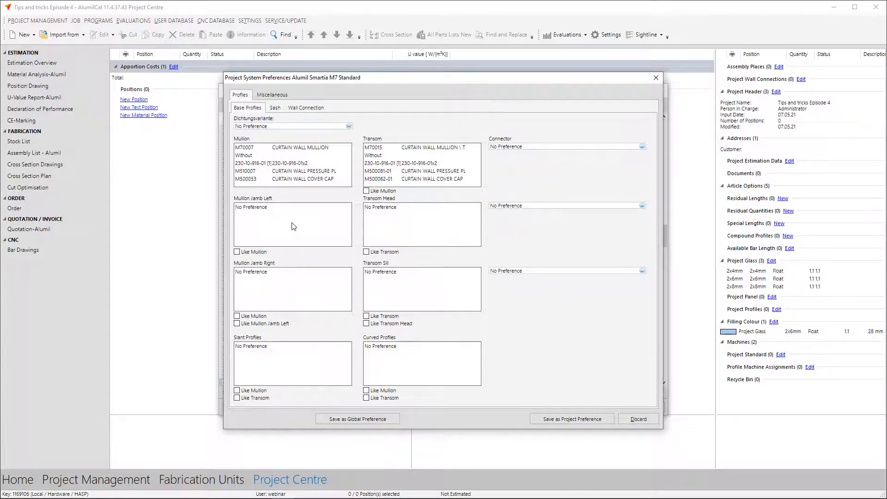
Make both mullion jambs use the mullion preference, and the transom head and sill use the transom preference
left_click(238, 252)
left_click(237, 316)
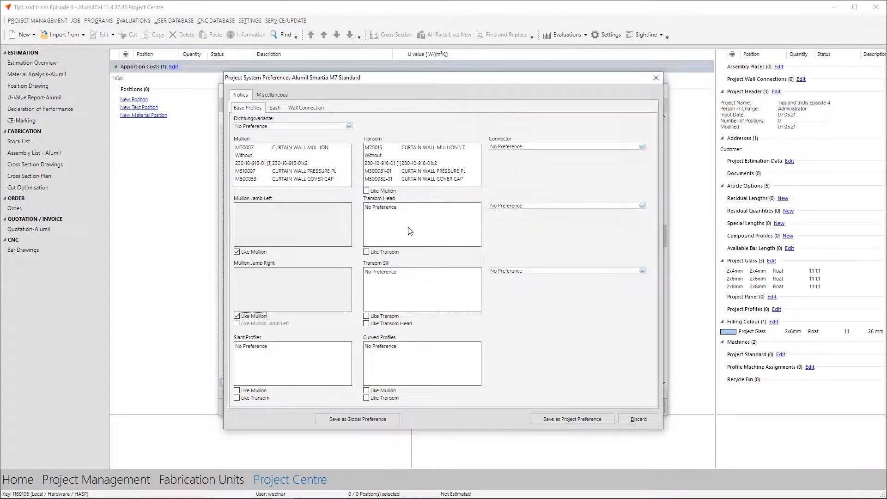
left_click(367, 252)
left_click(367, 316)
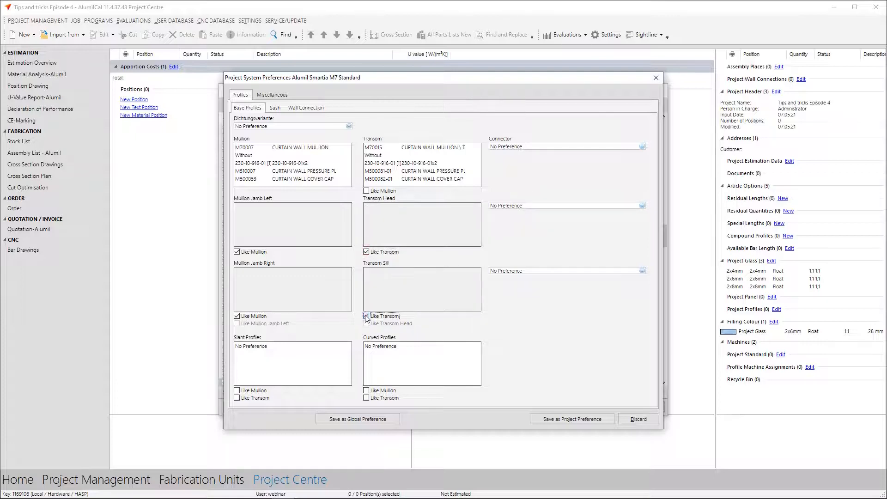
Assign connector T-Con.2 (Max. 400kg M70027+710-71-XXX-03) to the transom, transom head and transom sill connections
left_click(524, 147)
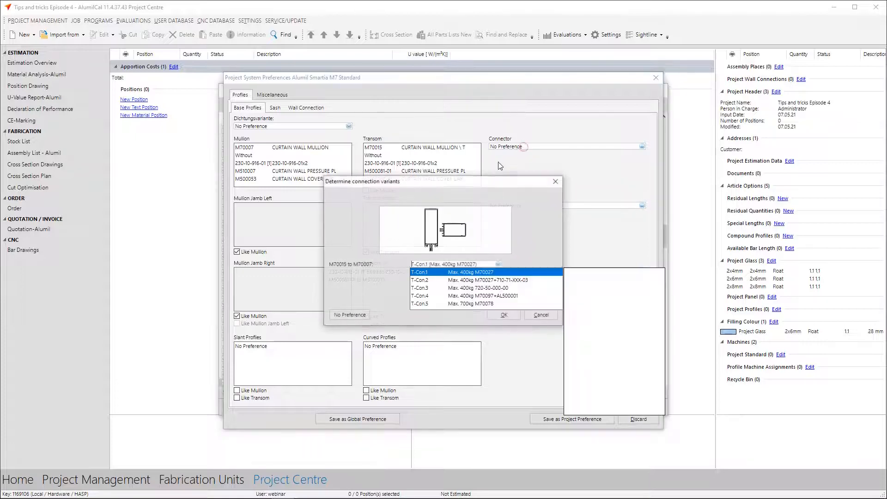
left_click(420, 281)
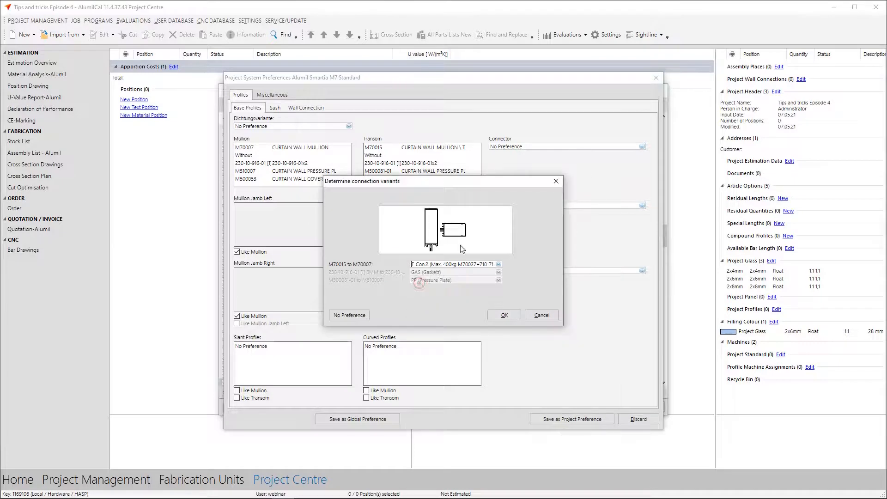
left_click(502, 316)
left_click(515, 207)
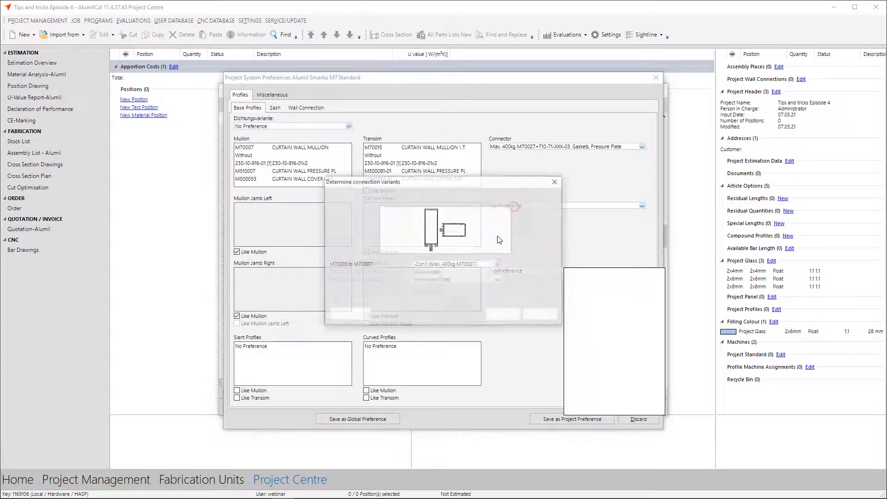
left_click(448, 278)
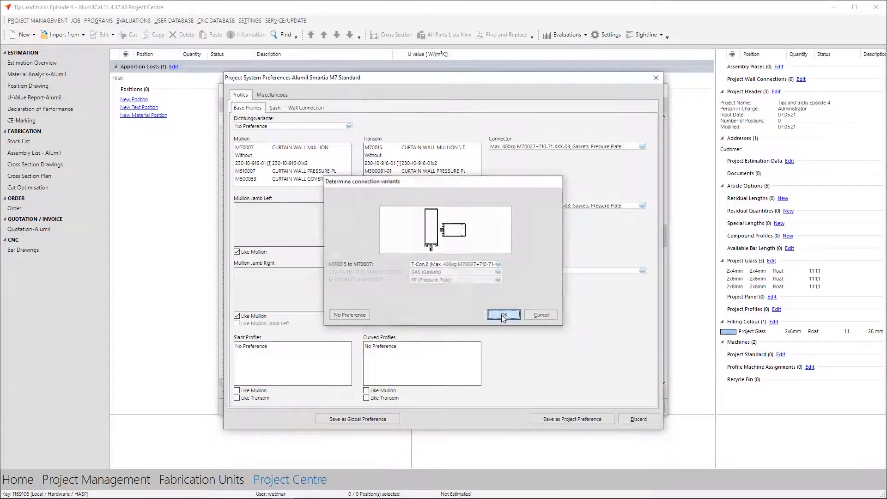
left_click(503, 314)
left_click(524, 271)
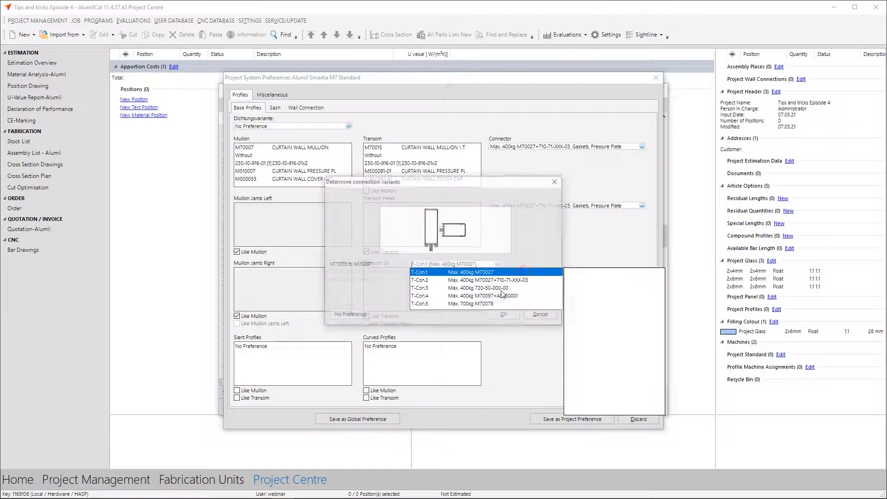
left_click(462, 280)
left_click(504, 315)
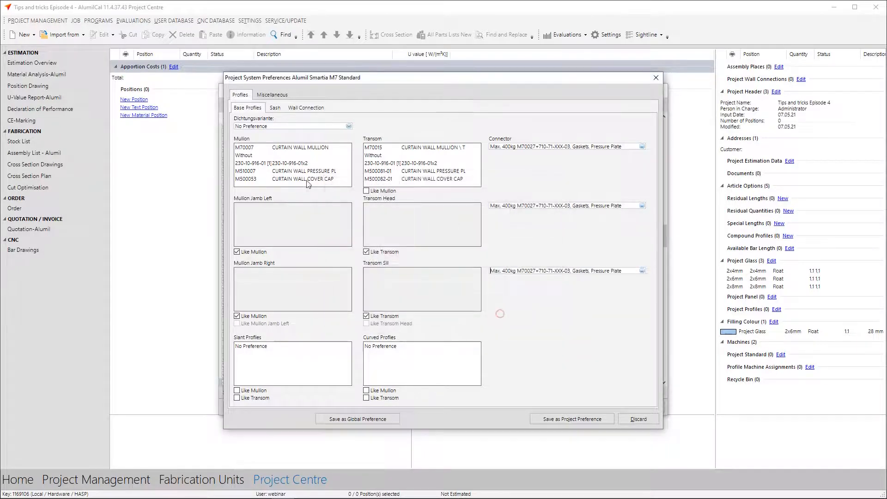
left_click(279, 99)
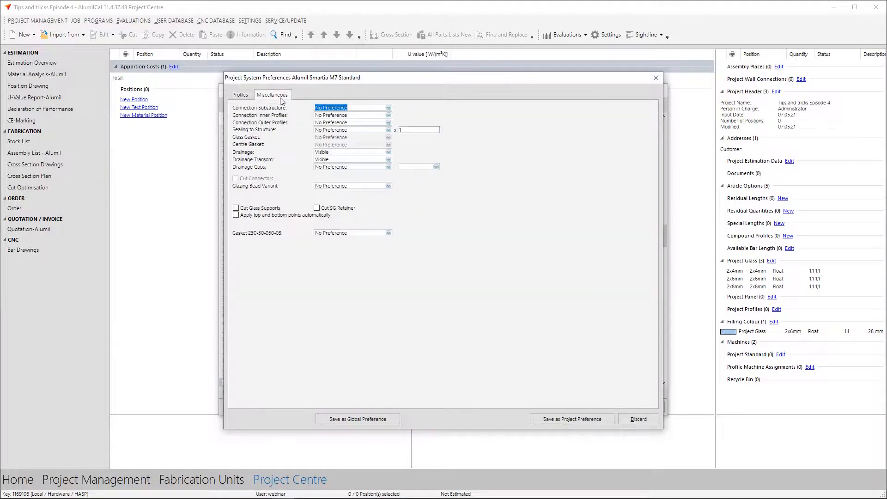
left_click(388, 130)
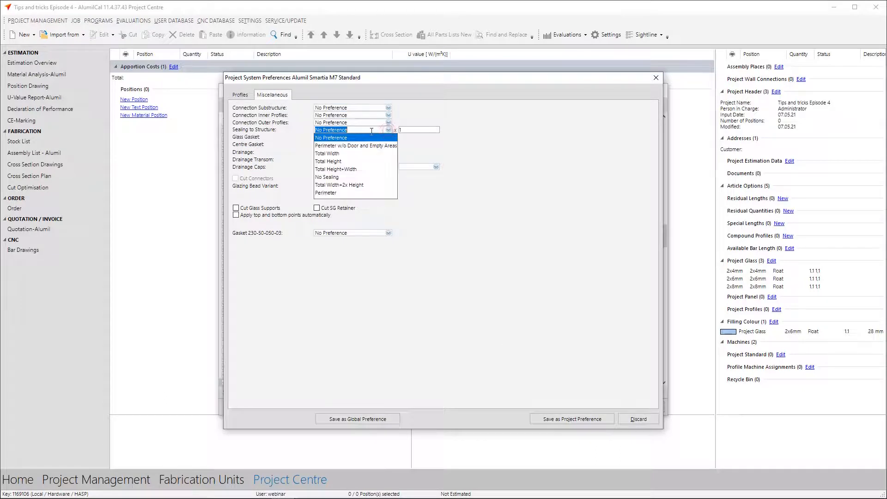
left_click(334, 177)
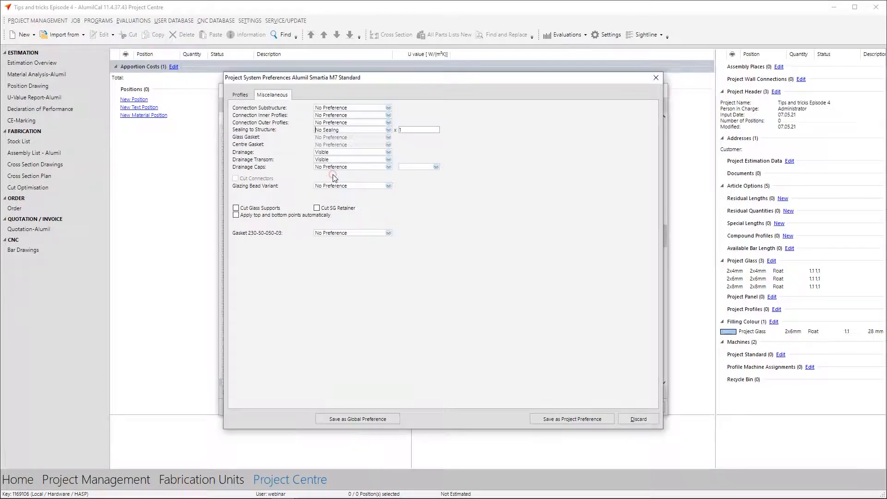
left_click(384, 232)
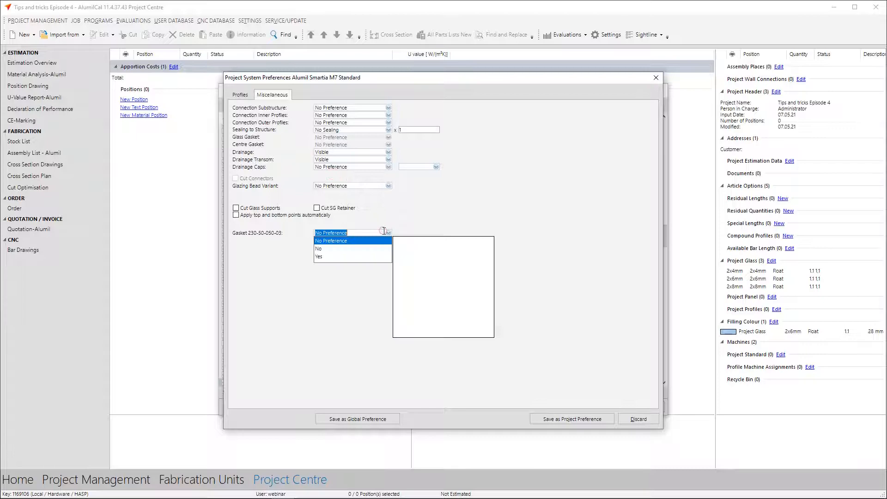
left_click(348, 247)
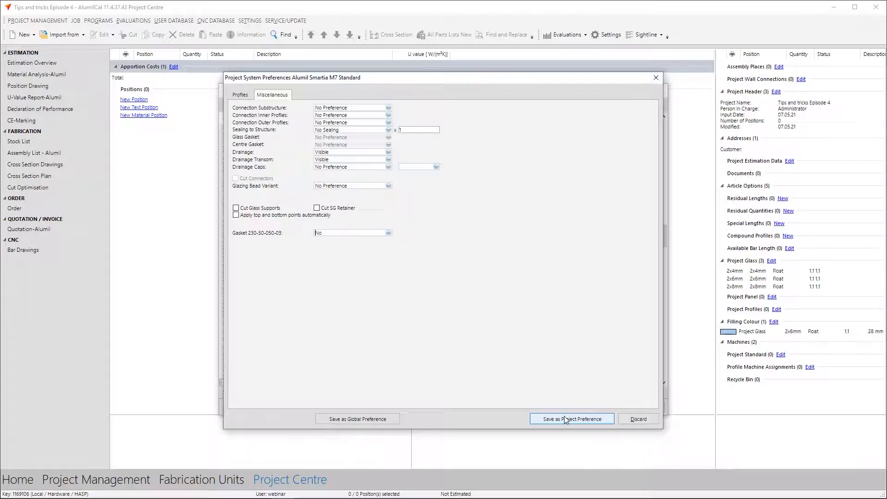
left_click(564, 417)
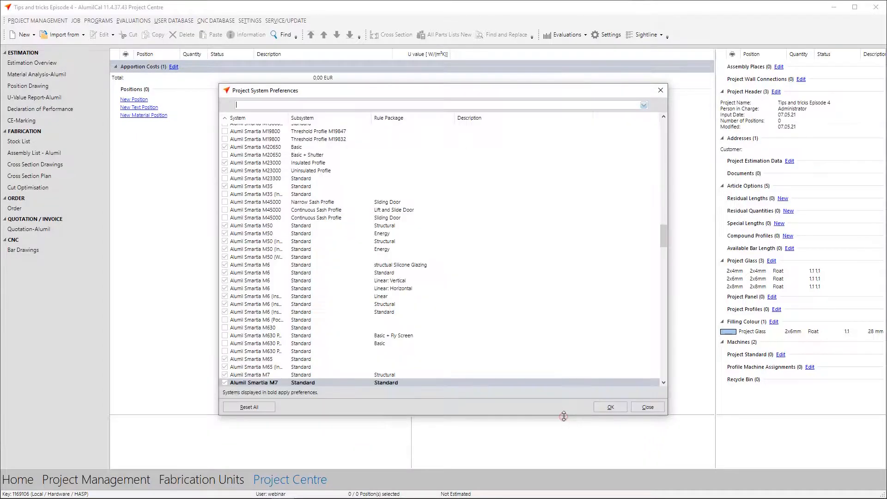
left_click(648, 406)
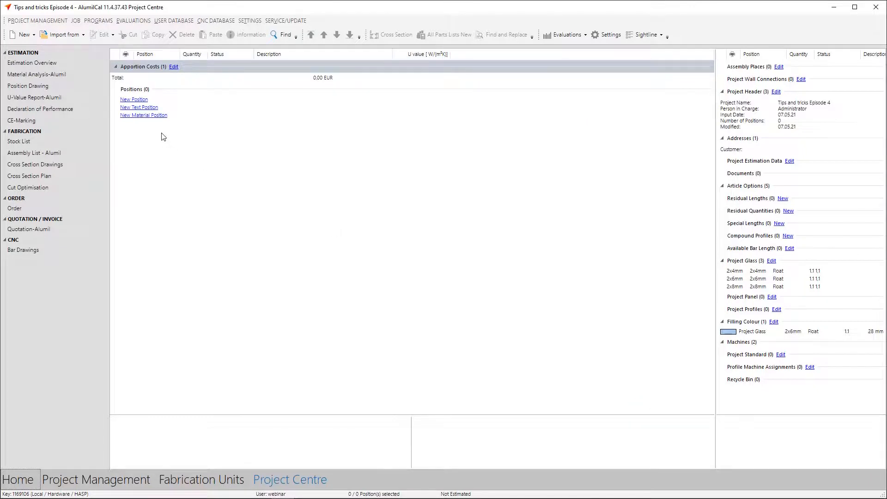
Create new position 001 with a 10.0 m installation height and the M7 webinar profile system favourite
left_click(140, 99)
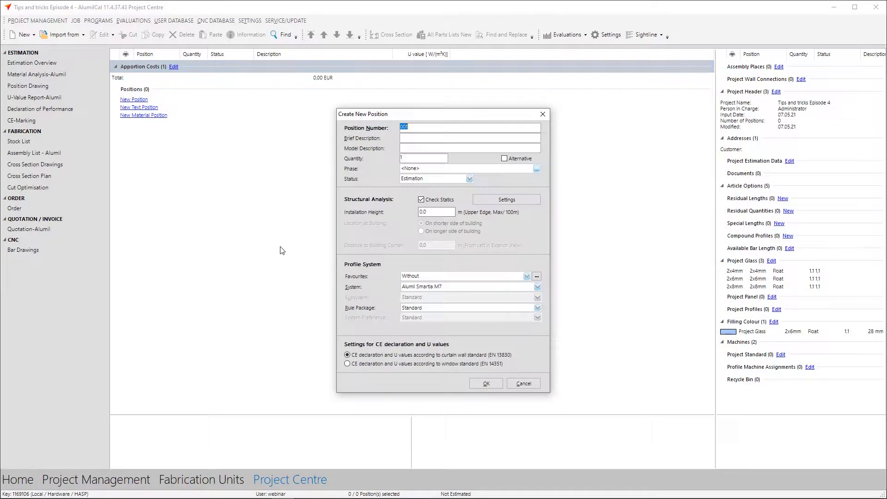
left_click(443, 213)
type("10")
left_click(526, 277)
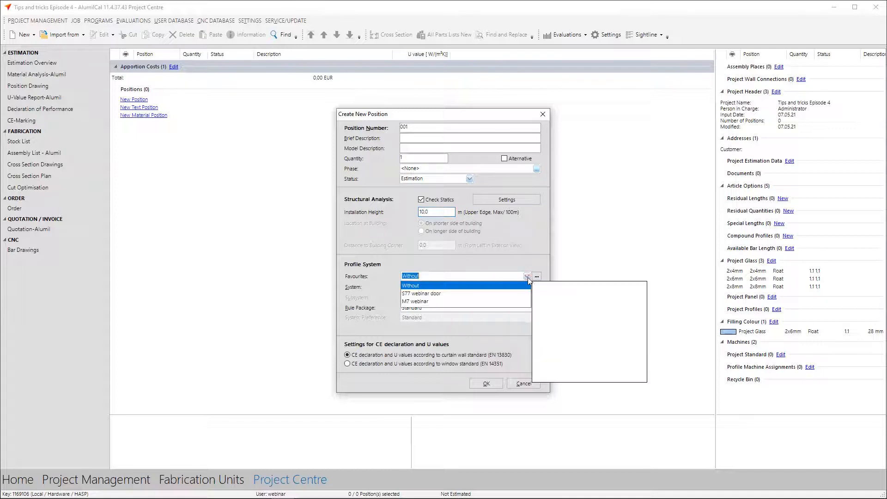
left_click(413, 302)
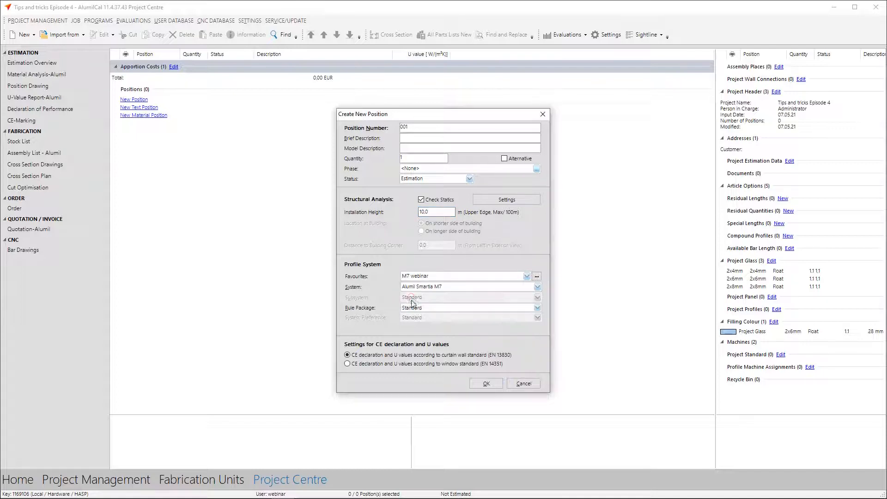
left_click(475, 386)
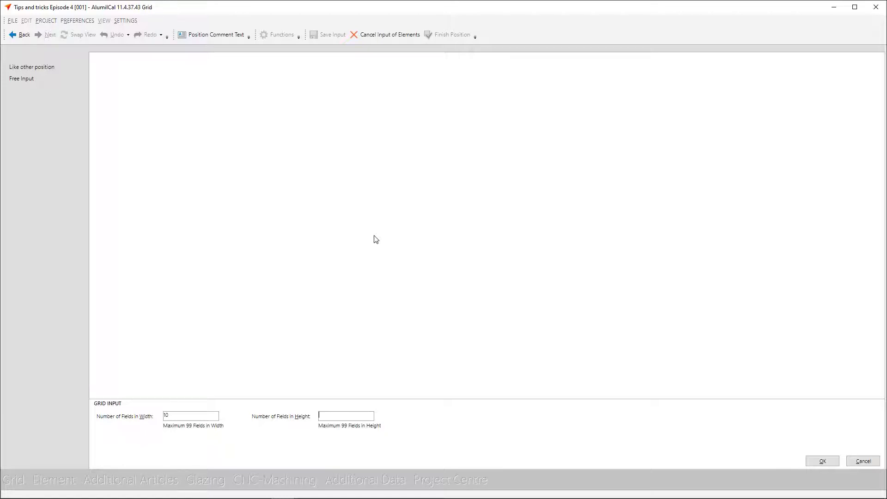
Create a grid of 10 fields in width by 6 fields in height with a total width of 10000 mm
key("Return")
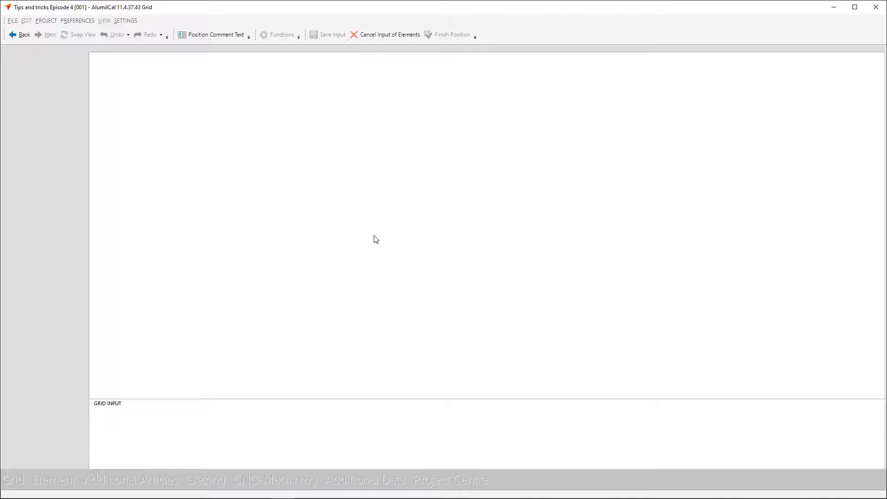
type("1")
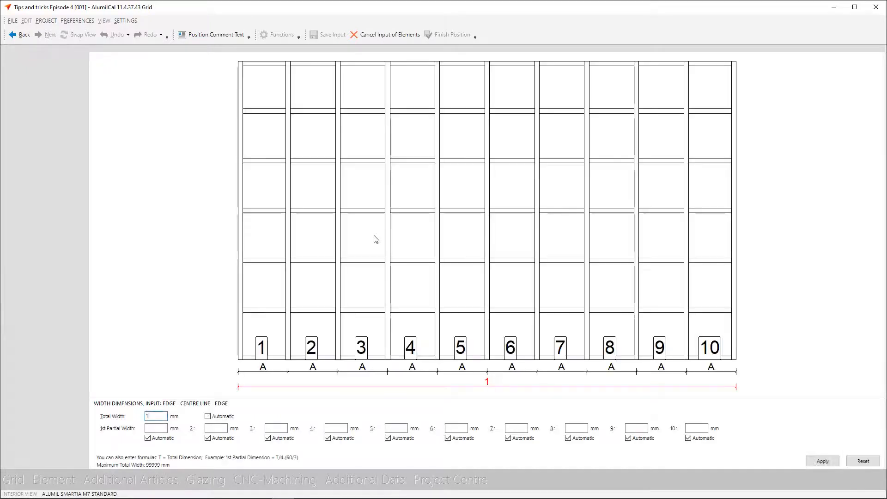
type("0000")
key("Tab")
key("Tab")
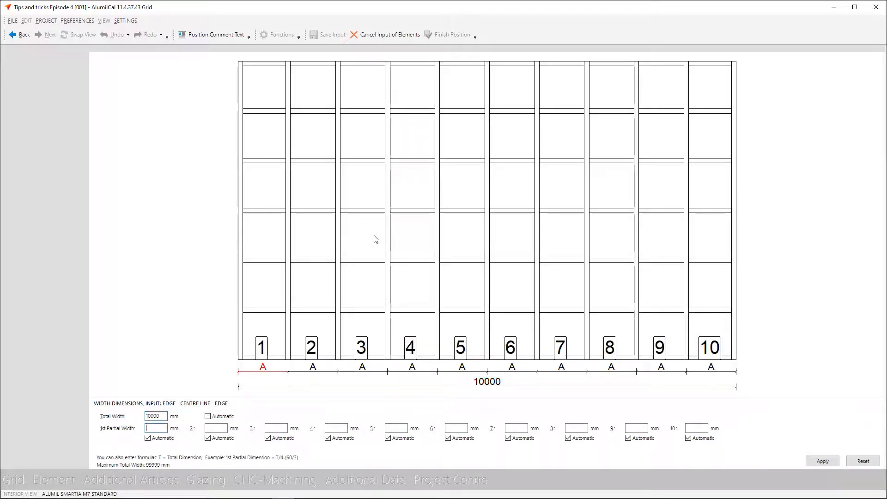
Set the partial widths of fields 2, 3, 5, 6, 8 and 9 to 800 mm, with the remaining widths automatic
type("800")
key("Tab")
type("800")
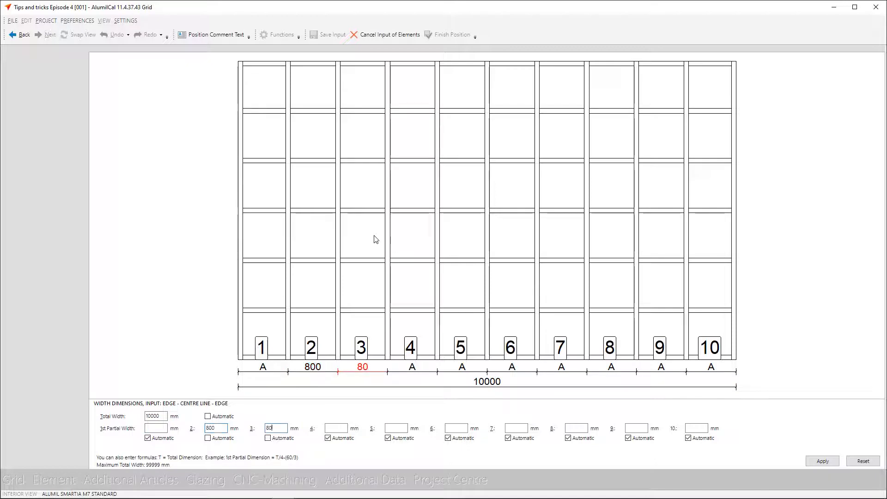
key("Tab")
key("Tab")
type("800")
key("Tab")
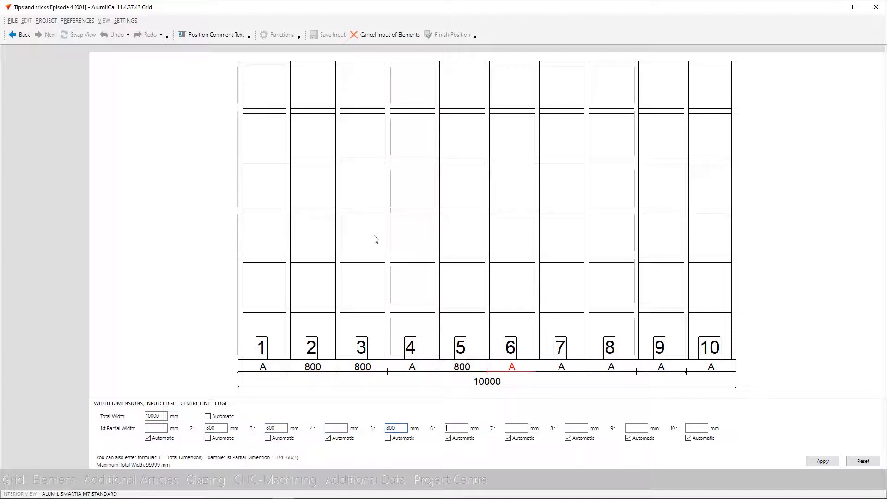
type("800")
key("Tab")
key("Tab")
type("800")
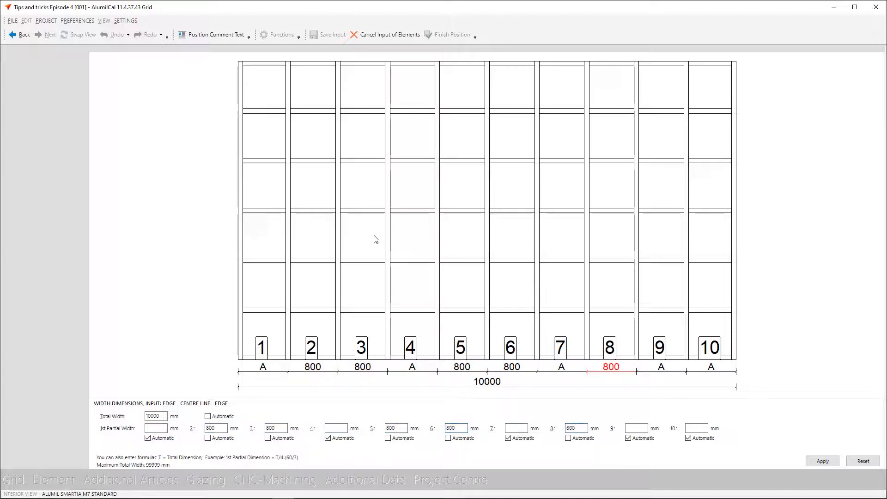
key("Tab")
type("800")
key("Tab")
key("Return")
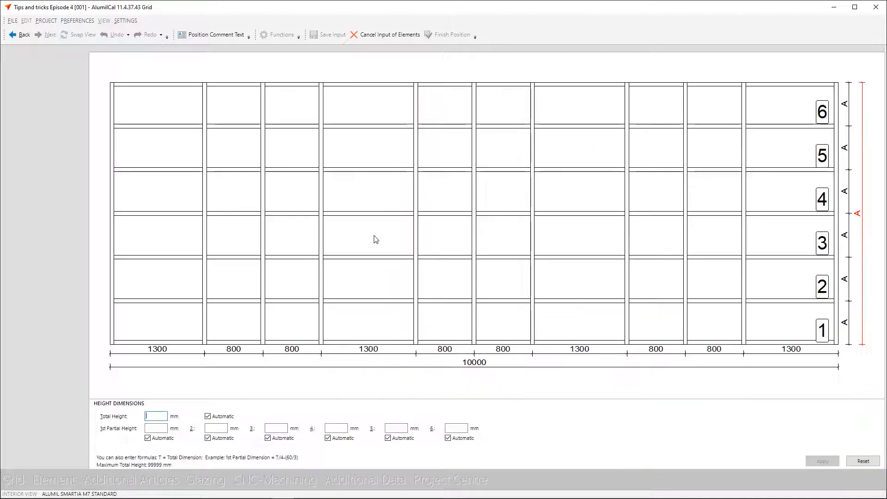
Set the first partial height to 2200 mm, the second to 500 mm and the third to sixth to 1000 mm each
key("Tab")
type("20")
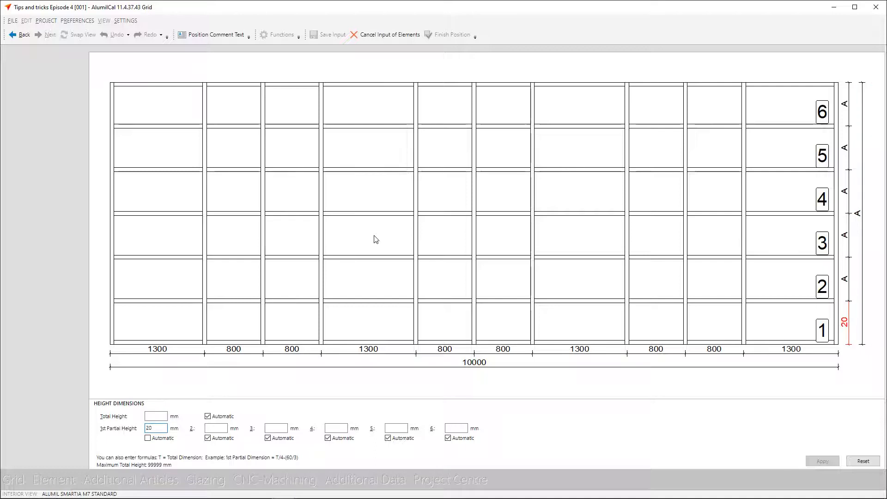
type("200")
key("Tab")
type("500")
key("Tab")
type("1000")
key("Tab")
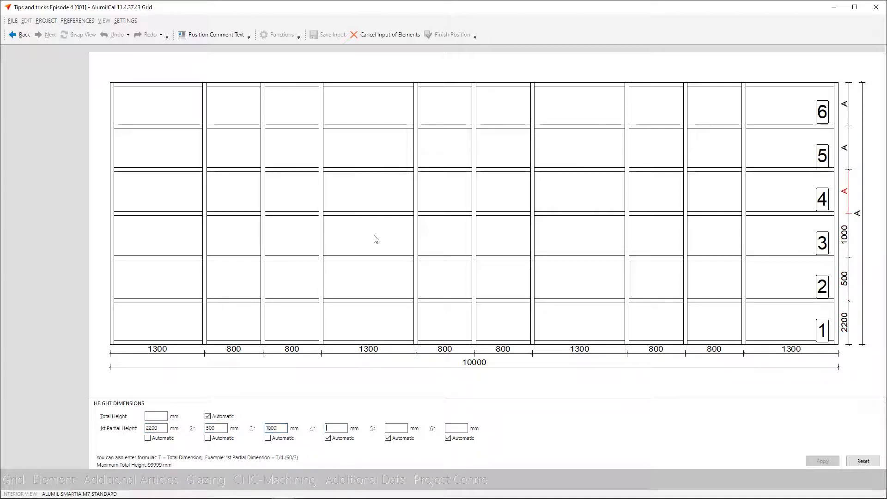
type("1000")
key("Tab")
type("1000")
key("Tab")
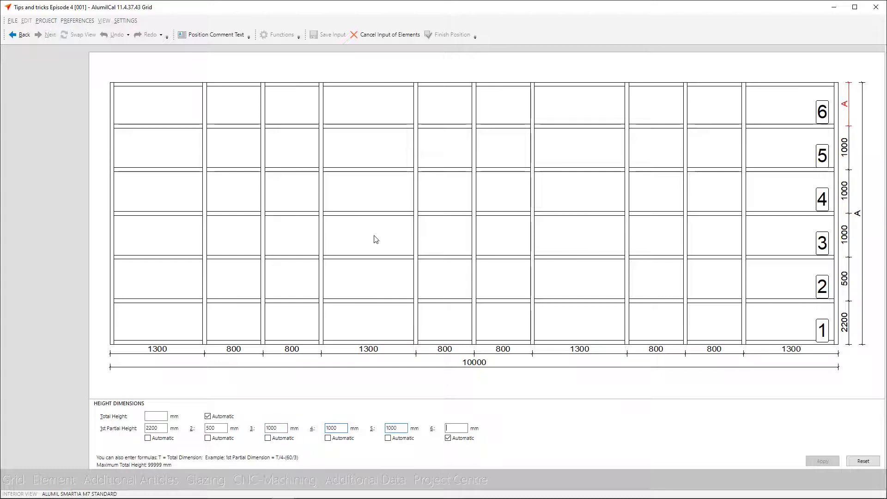
type("1000")
key("Return")
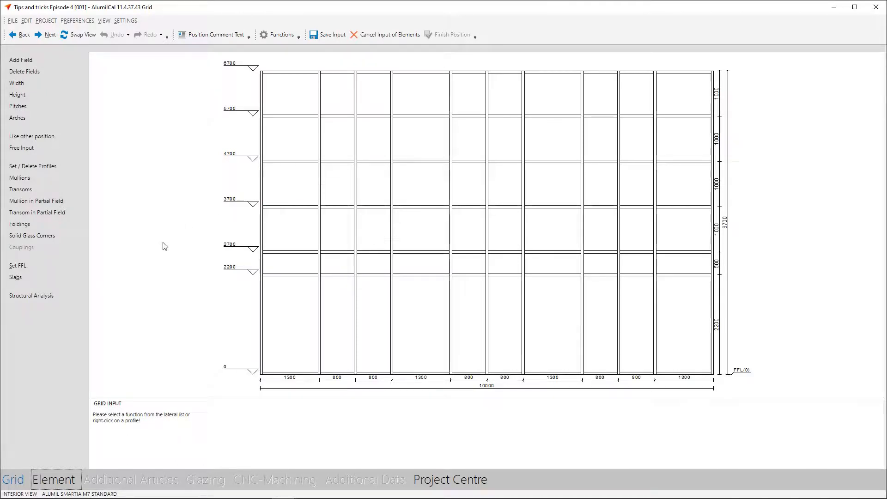
Add individual slab 1 with its upper edge at -200 mm from zero level and a thickness of 500 mm
left_click(57, 280)
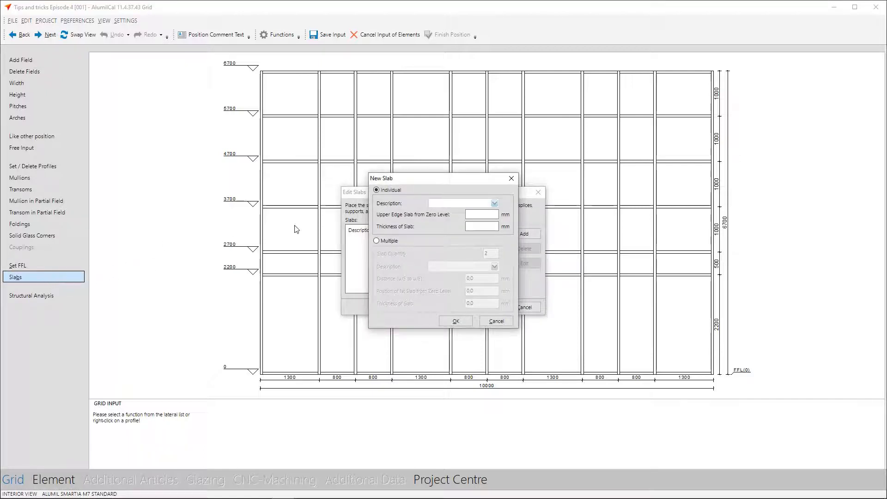
left_click(483, 214)
type("-200")
key("Tab")
type("500")
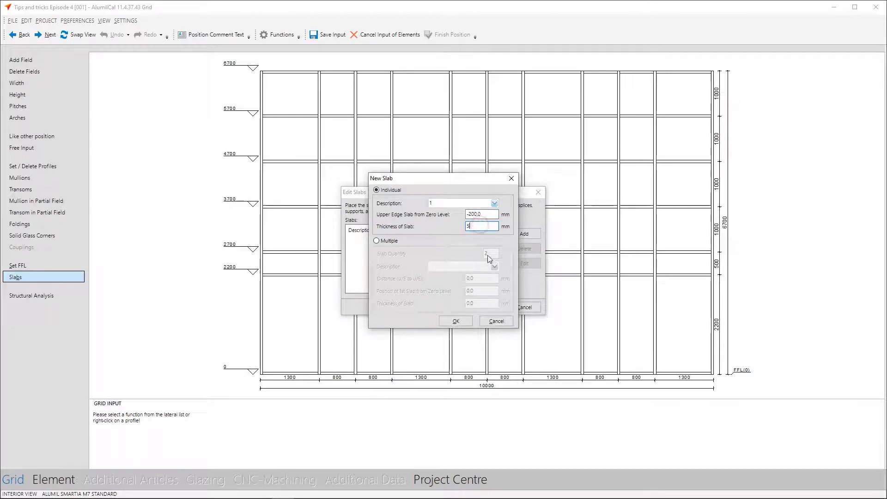
left_click(454, 321)
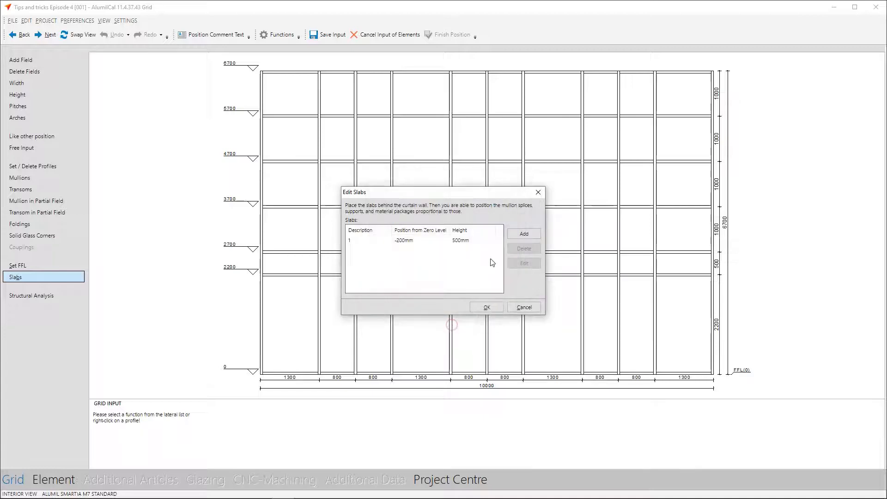
Add individual slab 2 with its upper edge at 3625 mm from zero level and a thickness of 500 mm
left_click(525, 234)
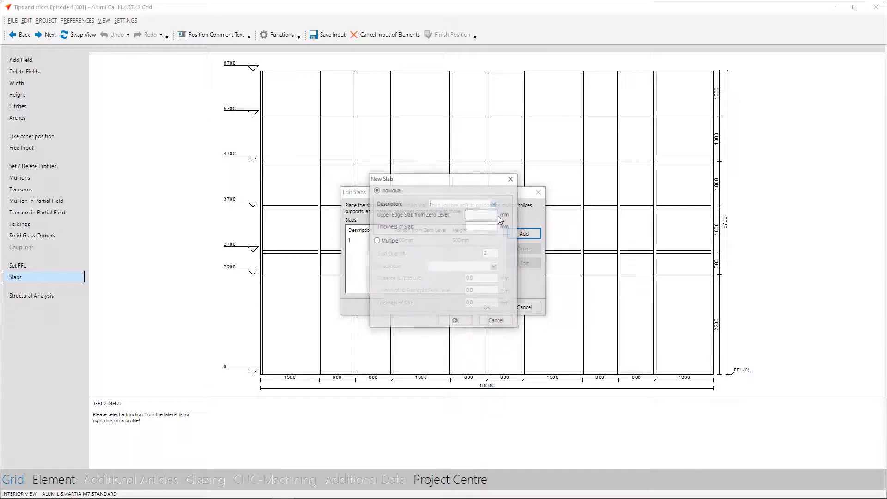
type("2")
left_click(475, 214)
type("362")
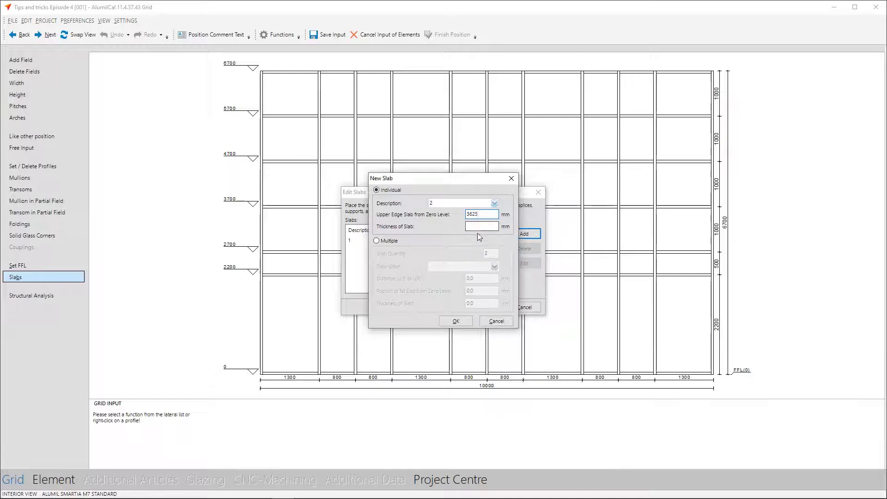
type("5")
left_click(455, 321)
Add individual slab 3 with its upper edge at 7200 mm and a thickness of 500 mm, and apply the slabs
left_click(527, 233)
left_click(479, 214)
type("7200")
left_click(479, 226)
type("500")
left_click(457, 322)
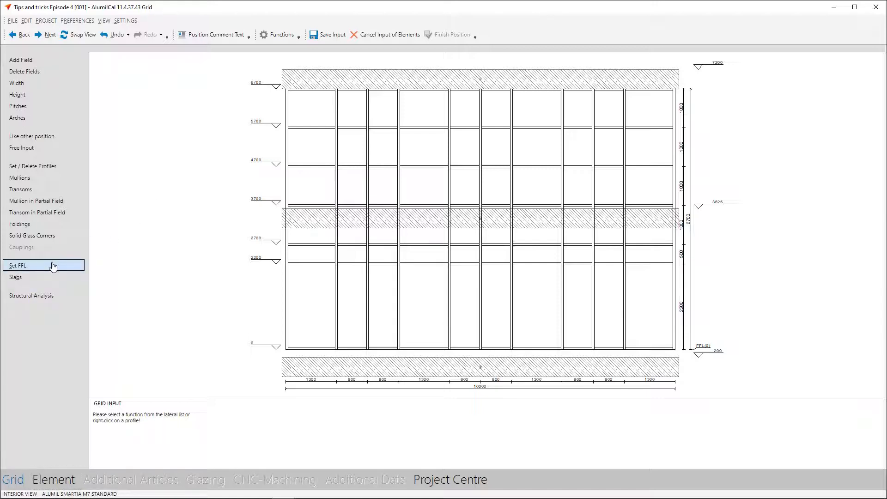
Set the FFL reference to the lower edge of the lower transom with a 100 mm offset, and continue to element input
left_click(53, 266)
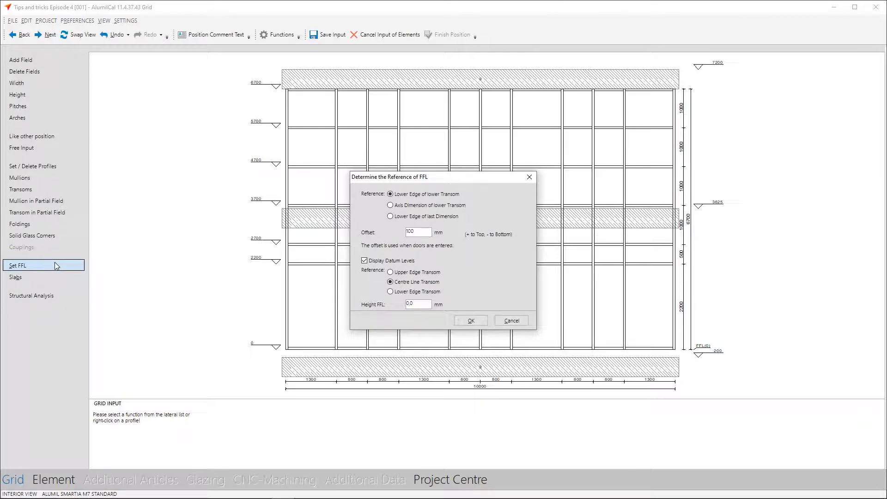
left_click(464, 322)
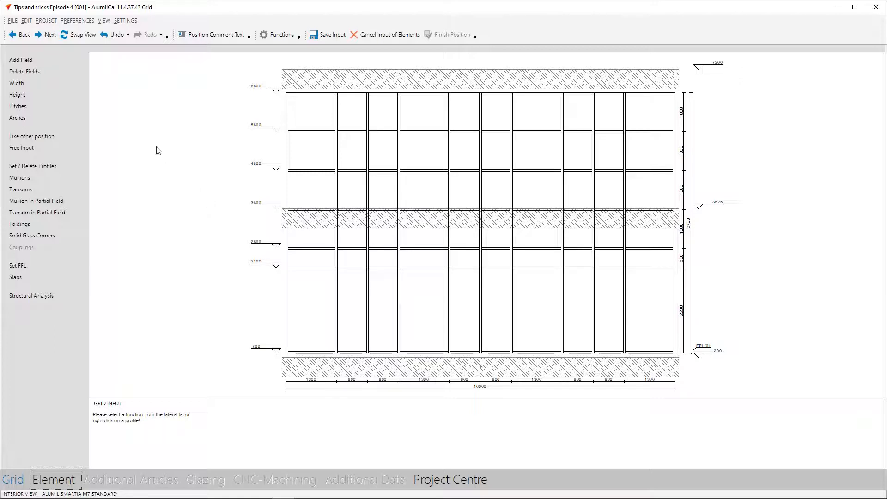
left_click(50, 36)
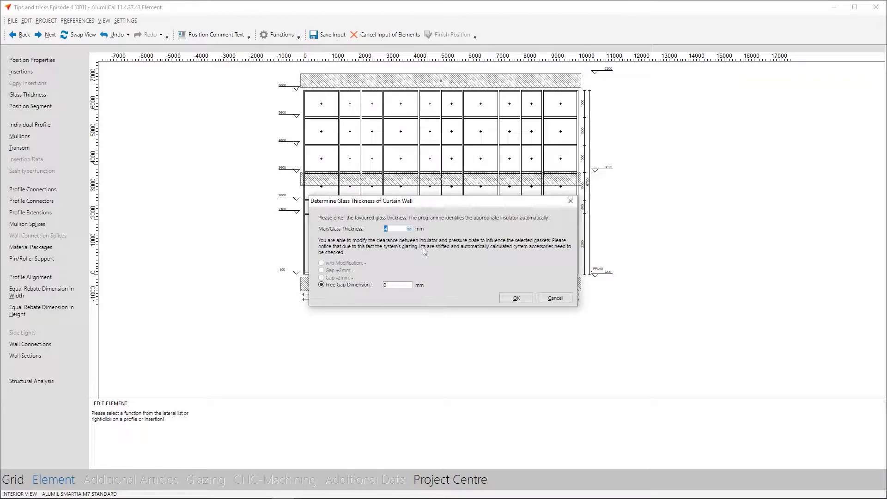
Set the curtain wall's maximum glass thickness to 28 mm
left_click(408, 228)
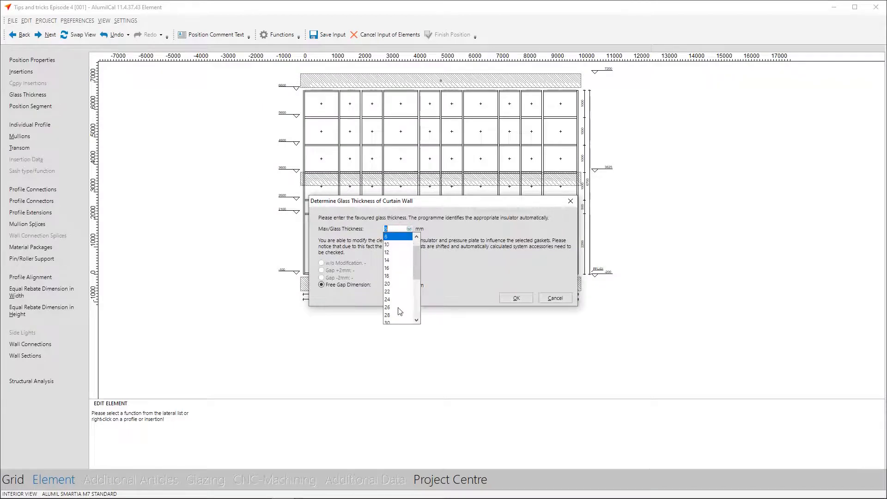
left_click(397, 317)
left_click(517, 298)
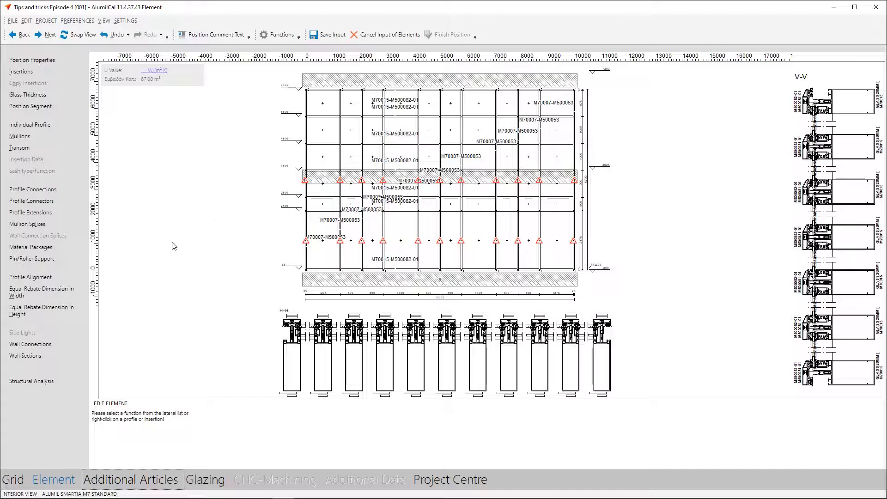
Add a Bottom Point support to all mullions, referenced to FFL (0mm) at position 0.0 mm
left_click(73, 259)
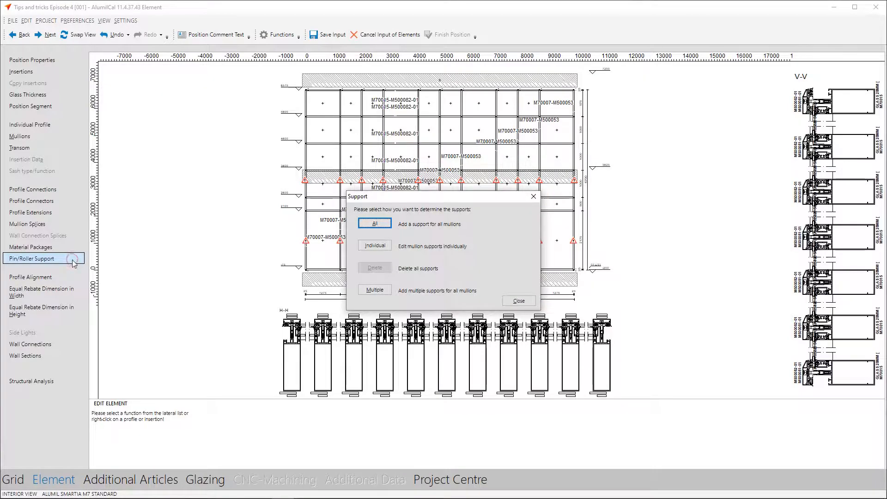
left_click(366, 223)
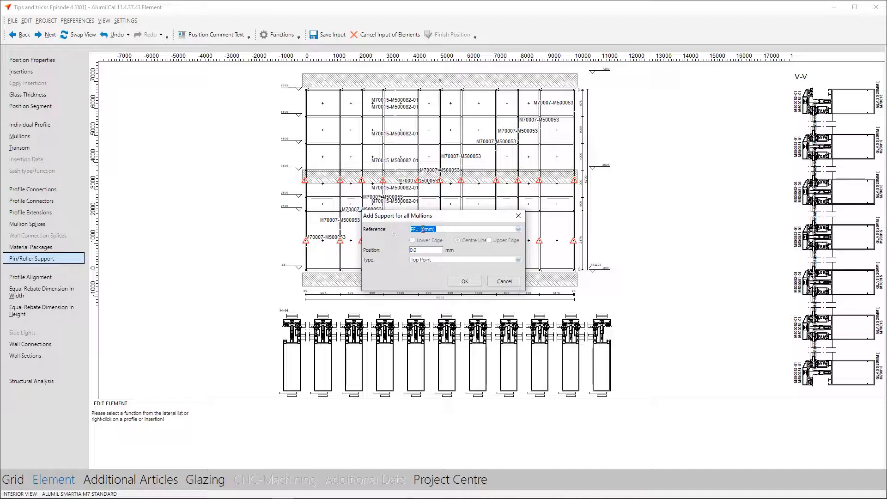
left_click(432, 260)
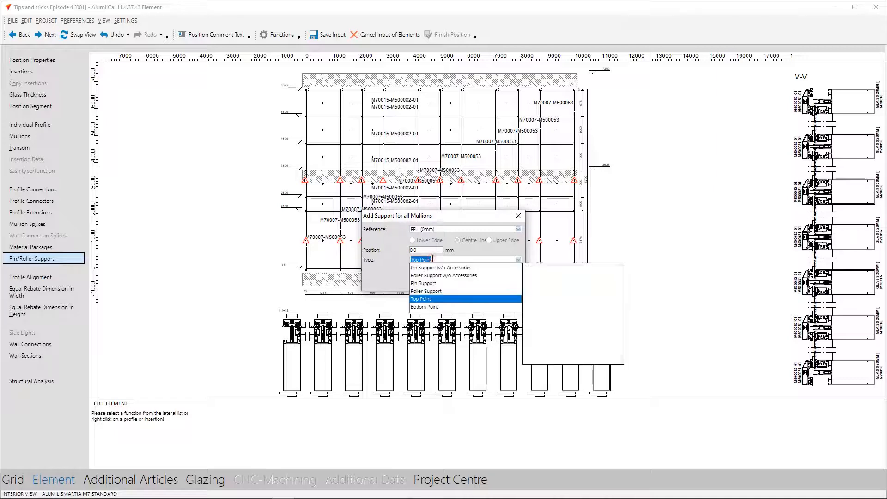
left_click(427, 307)
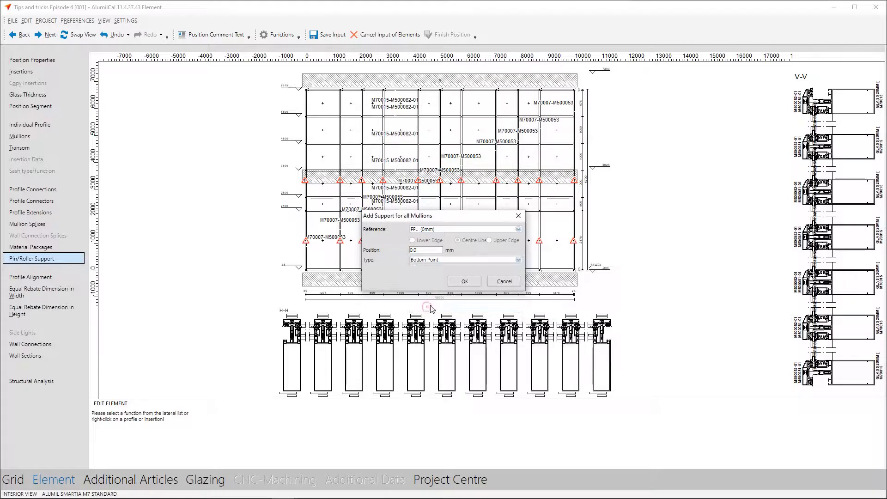
left_click(463, 281)
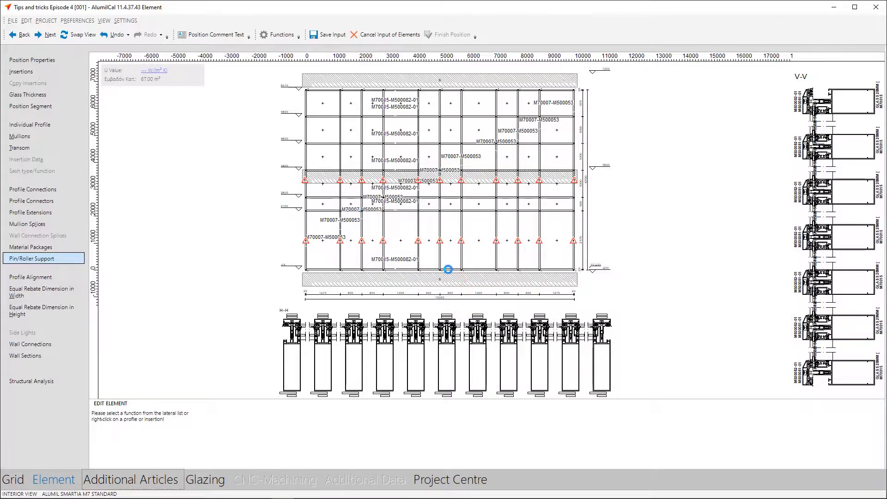
Add a Roller Support to all mullions at the centre line of slab 2 (3375mm)
left_click(448, 230)
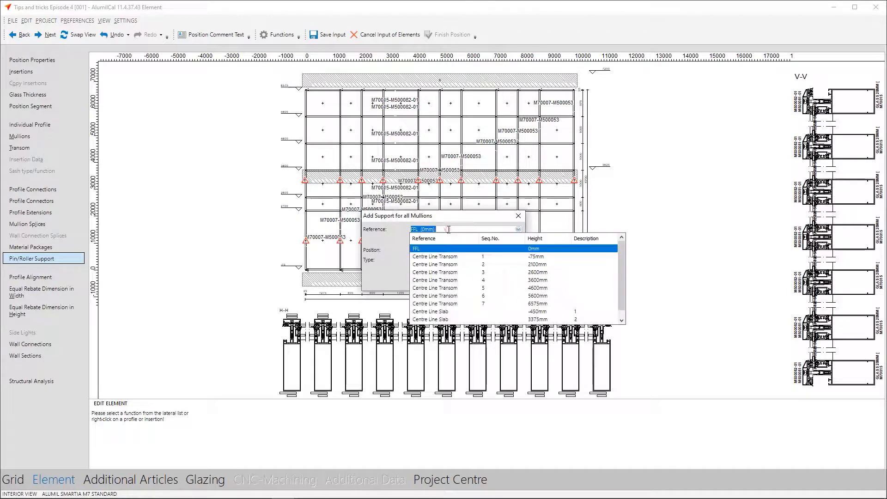
left_click(459, 272)
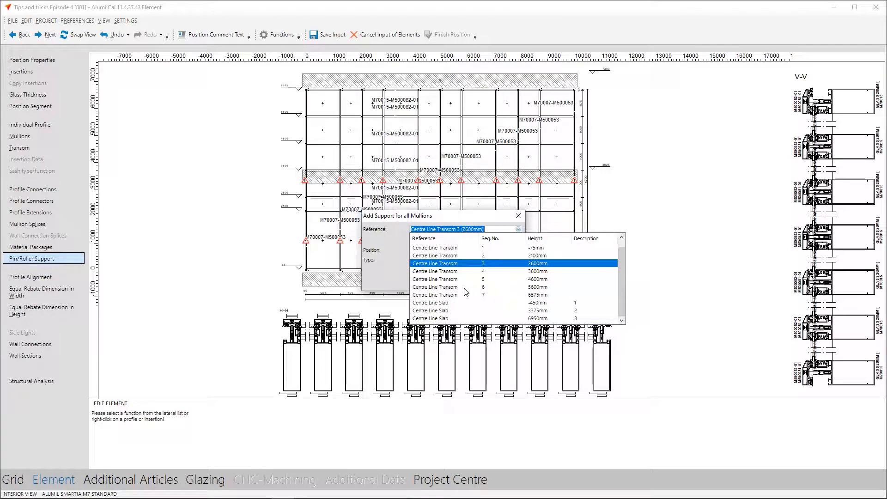
left_click(427, 311)
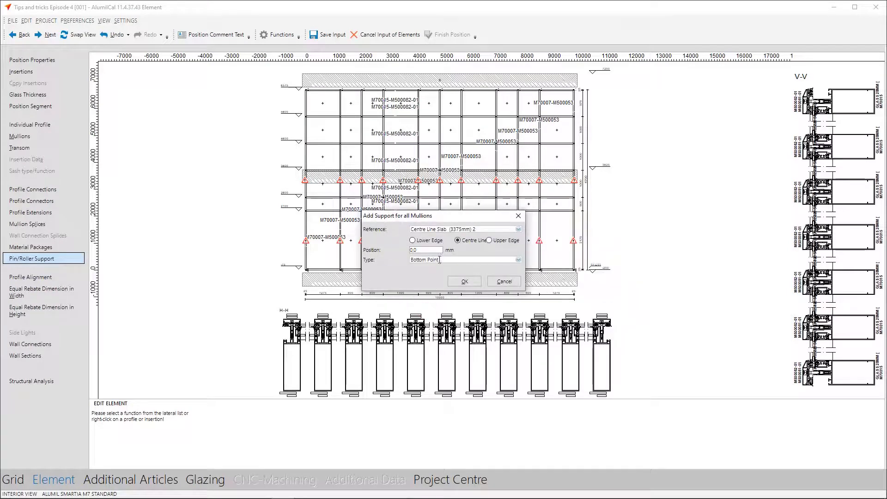
left_click(439, 260)
left_click(428, 290)
left_click(458, 282)
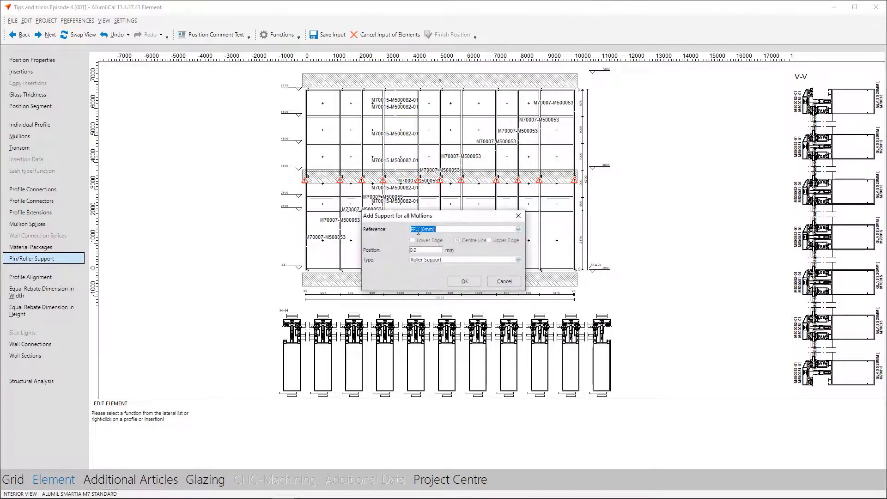
Add a Top Point support to all mullions at Centre Line Transom 7 (6575mm), and finish adding supports
left_click(438, 230)
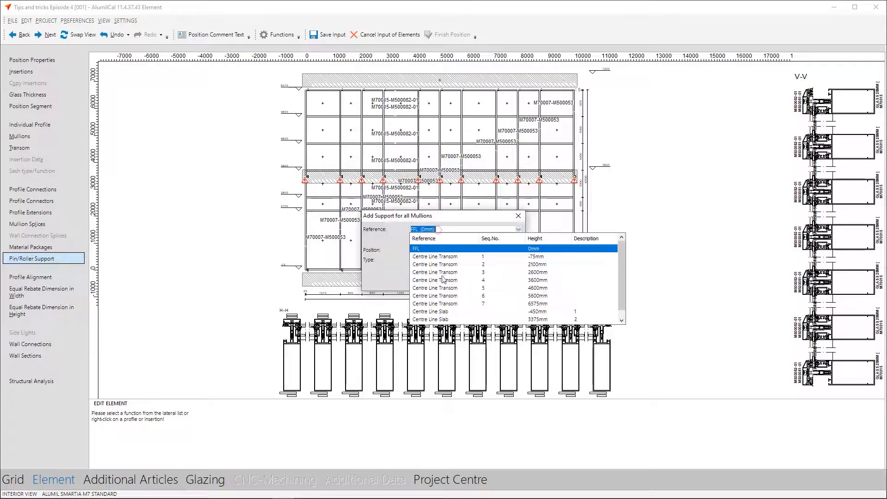
left_click(443, 303)
left_click(434, 260)
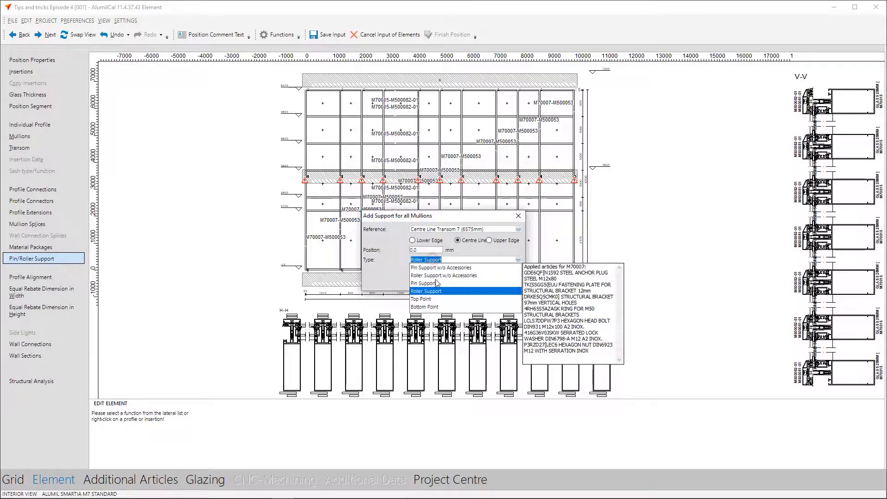
left_click(422, 299)
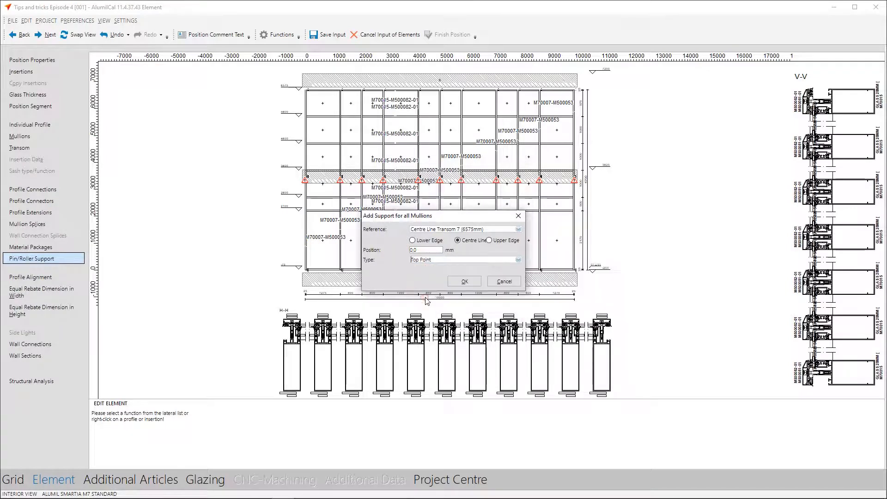
left_click(462, 282)
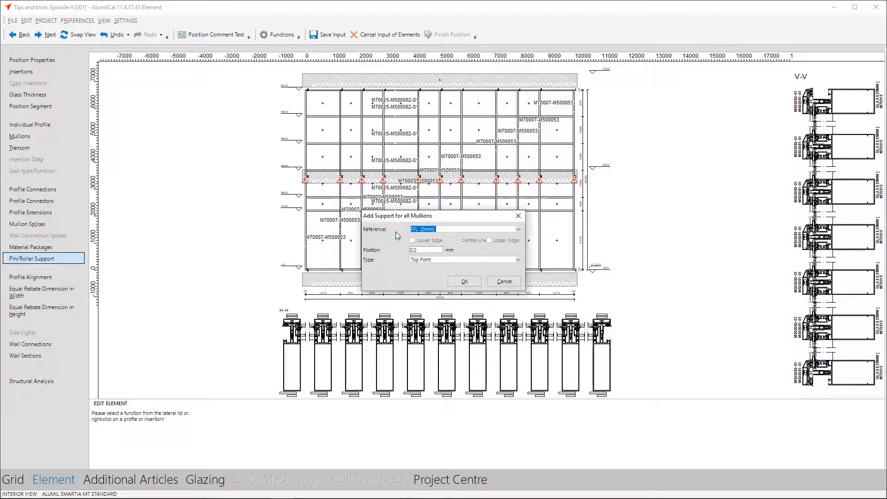
left_click(488, 282)
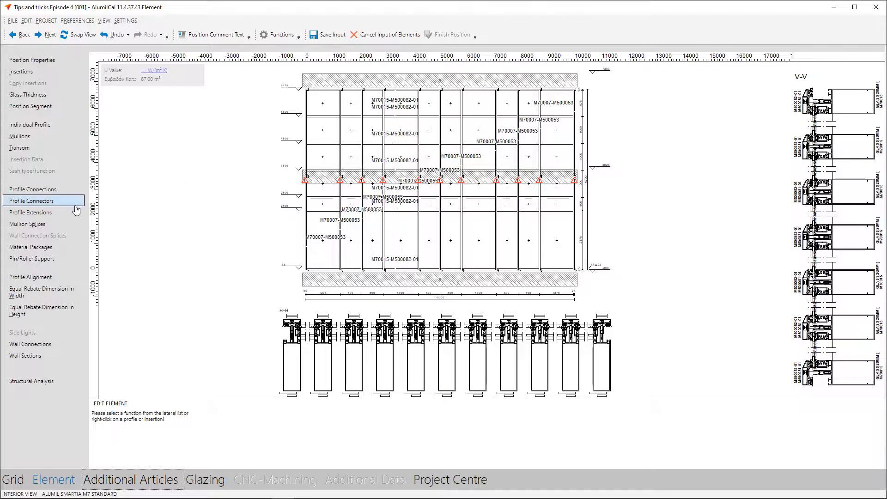
Extend all mullions by 50 mm at both their top and bottom ends
left_click(62, 213)
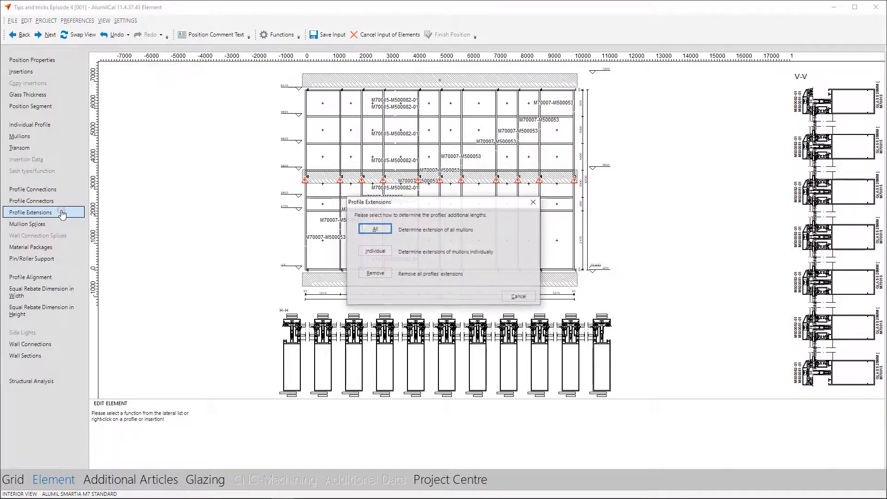
left_click(375, 236)
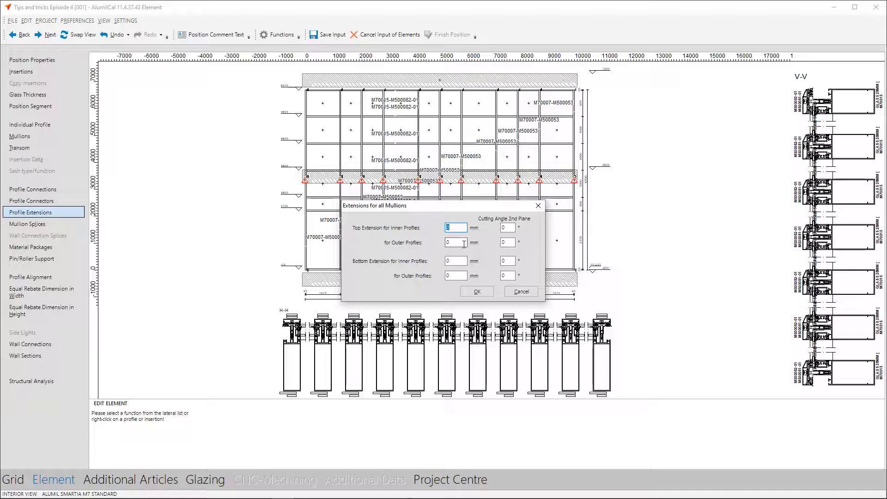
type("50")
key("Tab")
type("50")
key("Tab")
type("50")
left_click(468, 290)
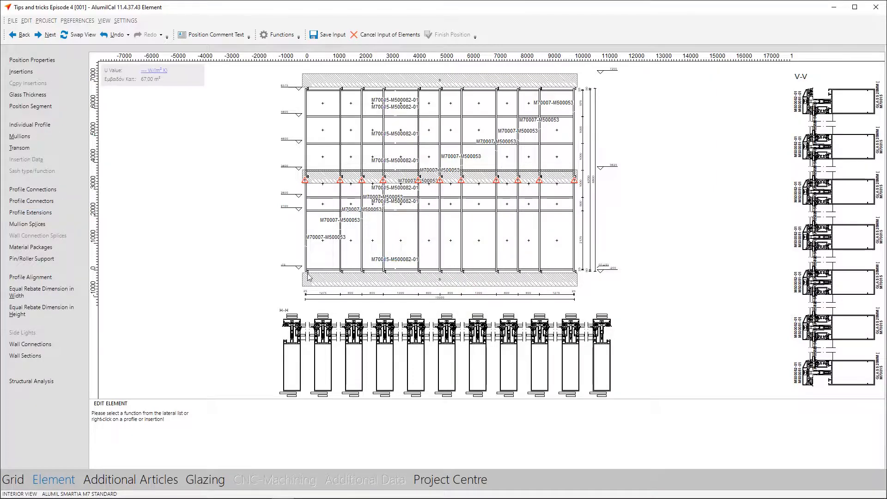
scroll(307, 274, "up", 5)
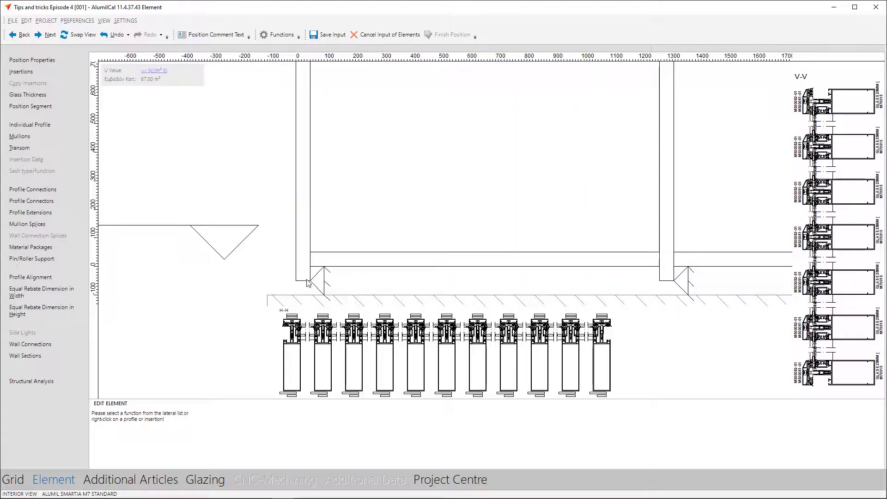
scroll(370, 174, "down", 5)
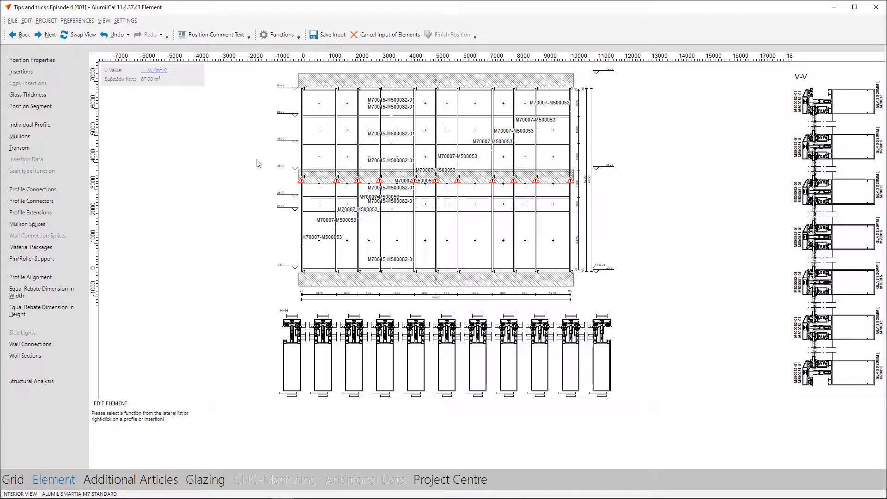
Edit the mullion splices individually and create a splice for profile M510007 at a height of 5700 mm referenced to FFL (0mm)
left_click(75, 225)
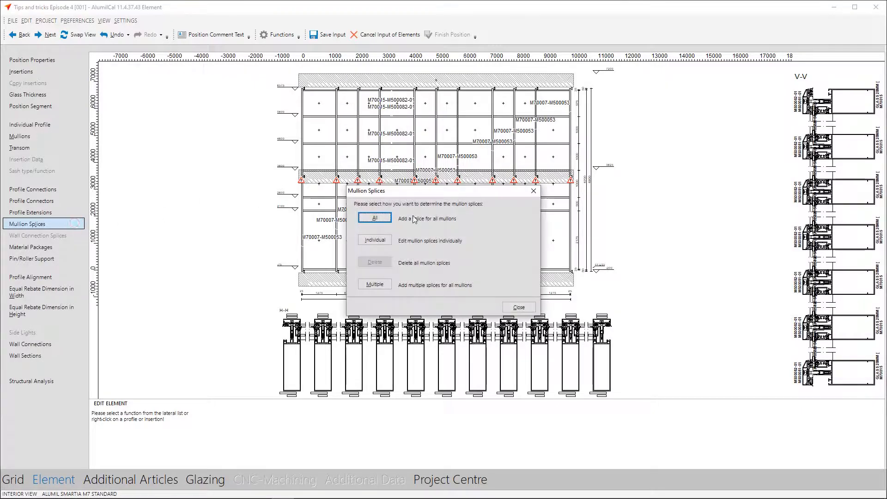
left_click(374, 239)
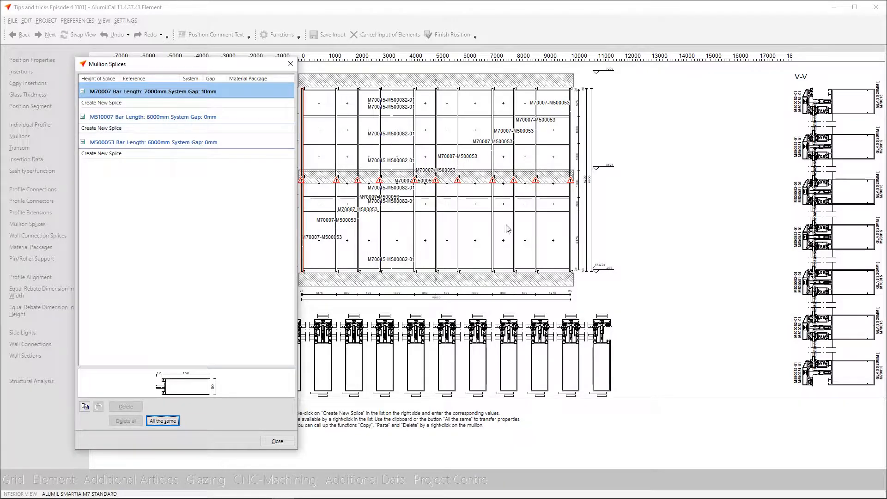
scroll(594, 187, "up", 3)
scroll(594, 185, "up", 1)
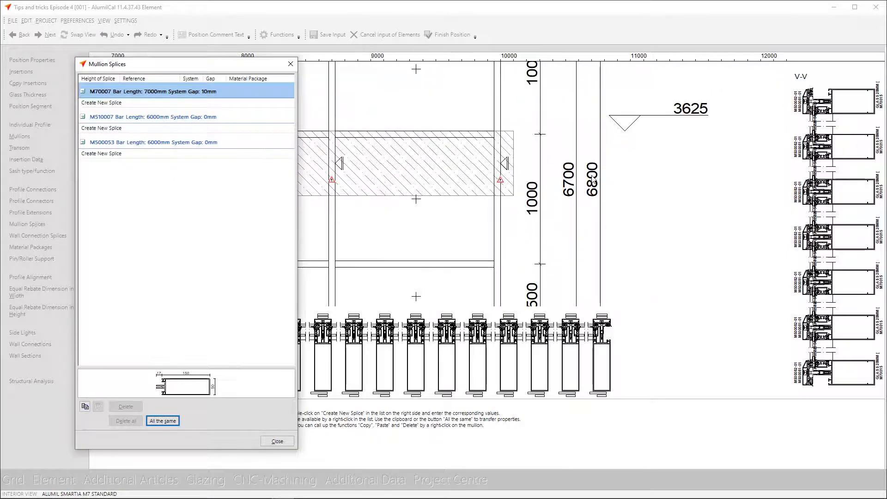
scroll(619, 184, "down", 3)
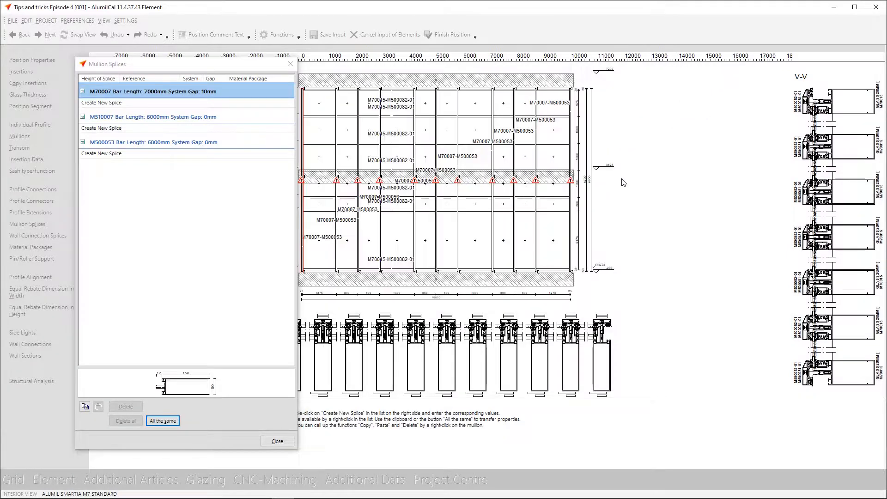
left_click(152, 95)
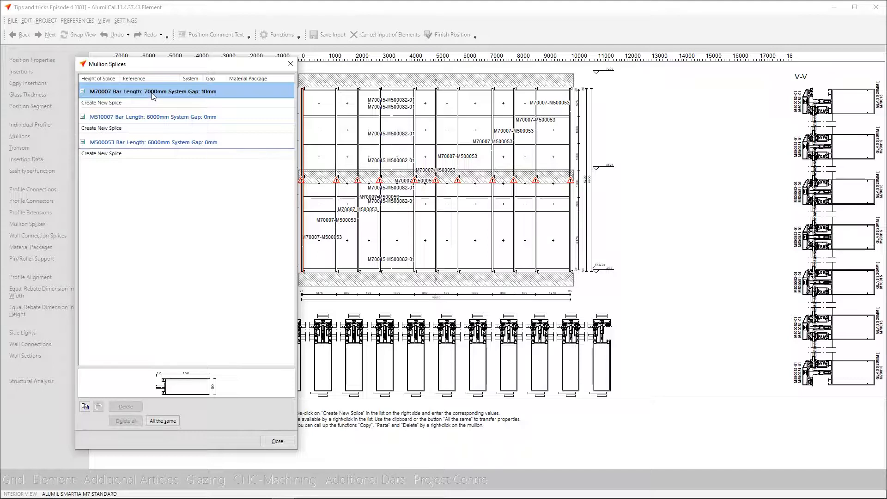
left_click(151, 116)
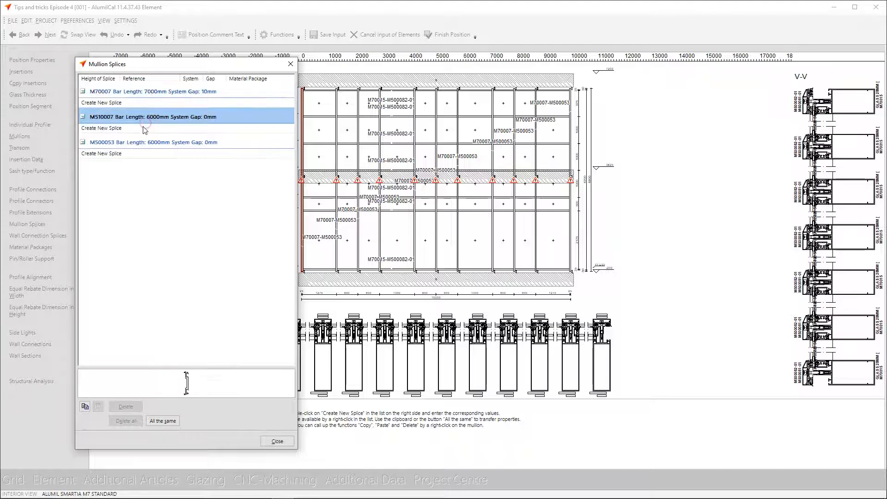
left_click(145, 129)
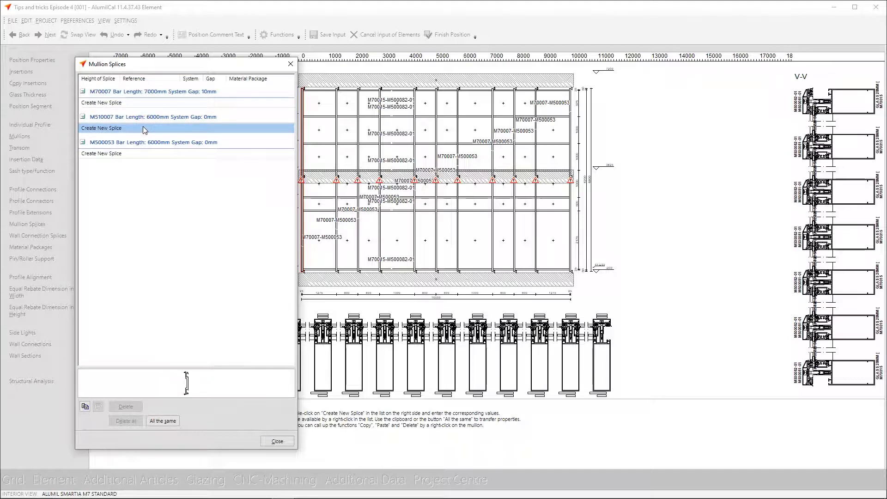
double_click(140, 129)
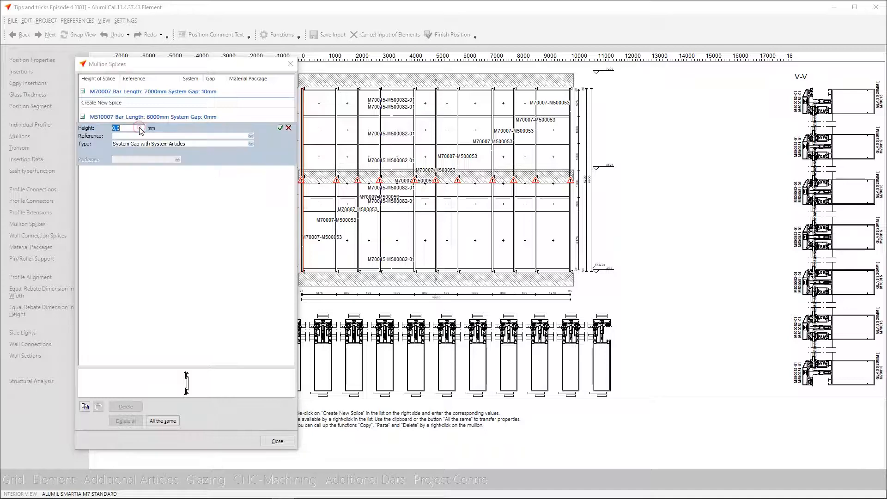
type("5700")
left_click(233, 136)
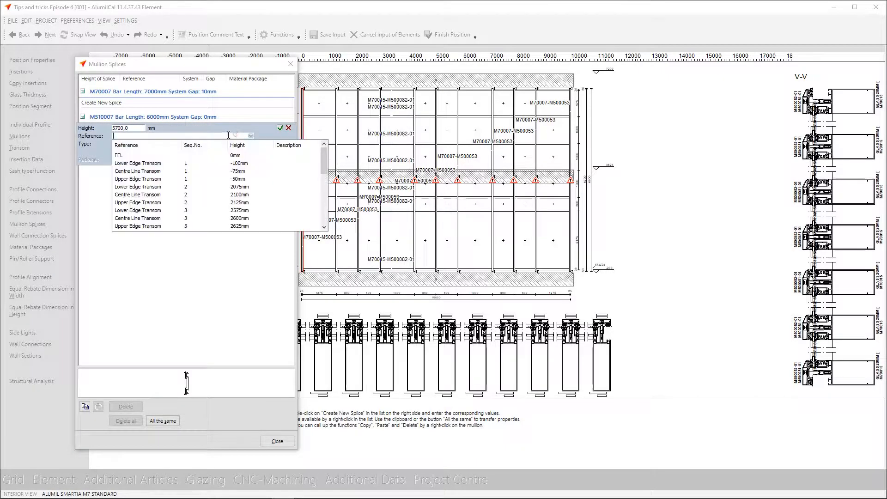
left_click(139, 155)
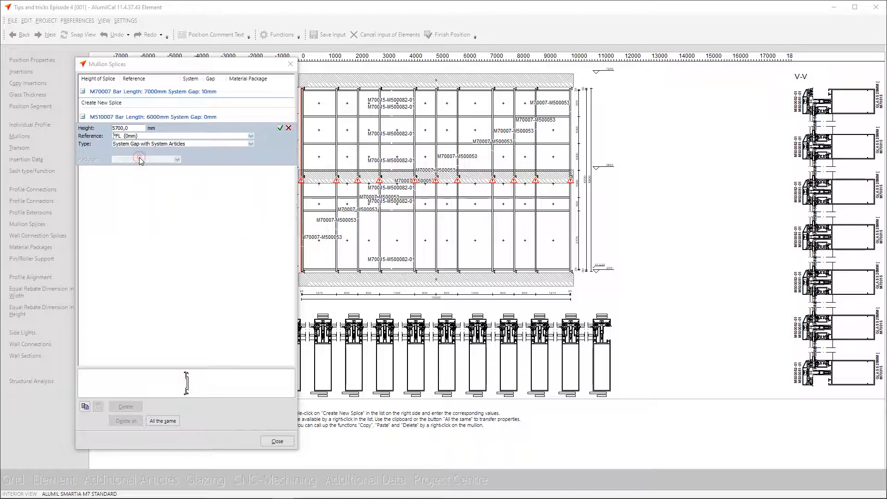
left_click(279, 129)
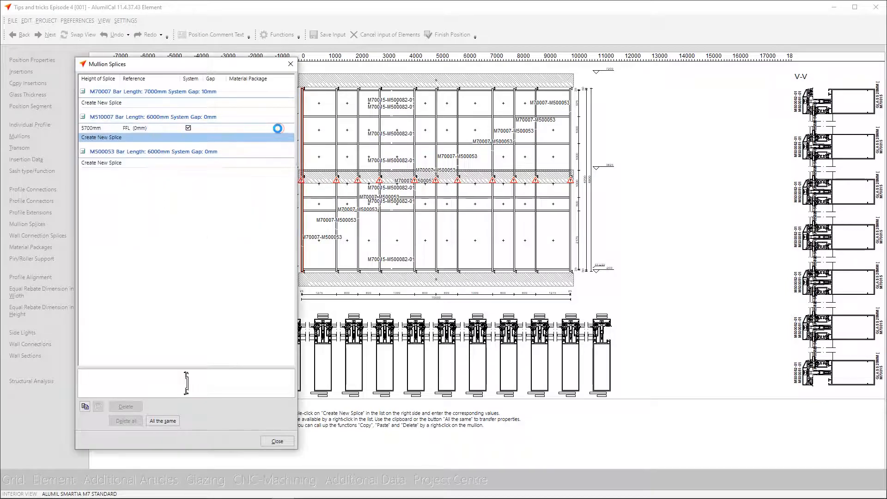
Create a splice for profile M500053 at 5700 mm referenced to FFL (0mm), and apply this mullion's splices to all mullions
left_click(161, 164)
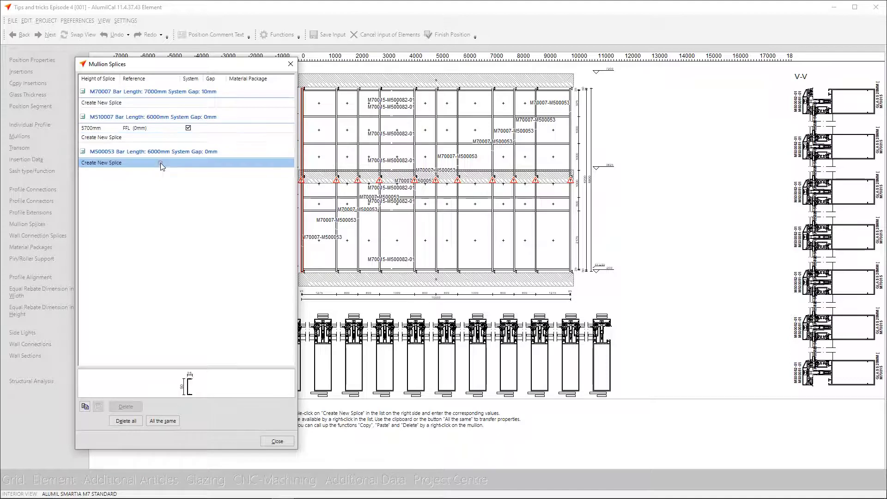
double_click(161, 164)
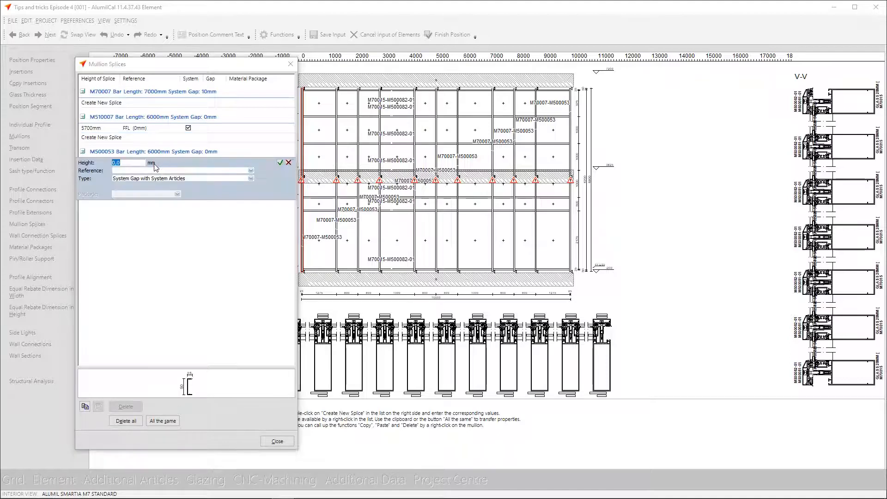
type("57")
left_click(161, 171)
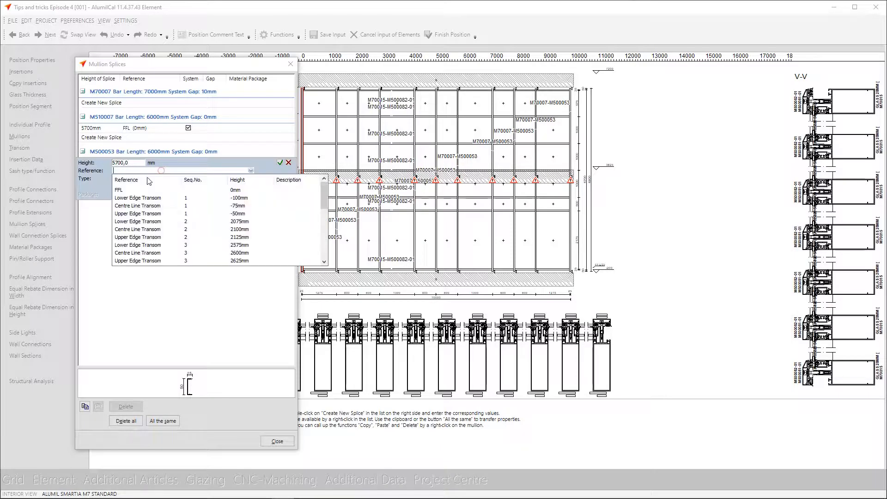
left_click(137, 190)
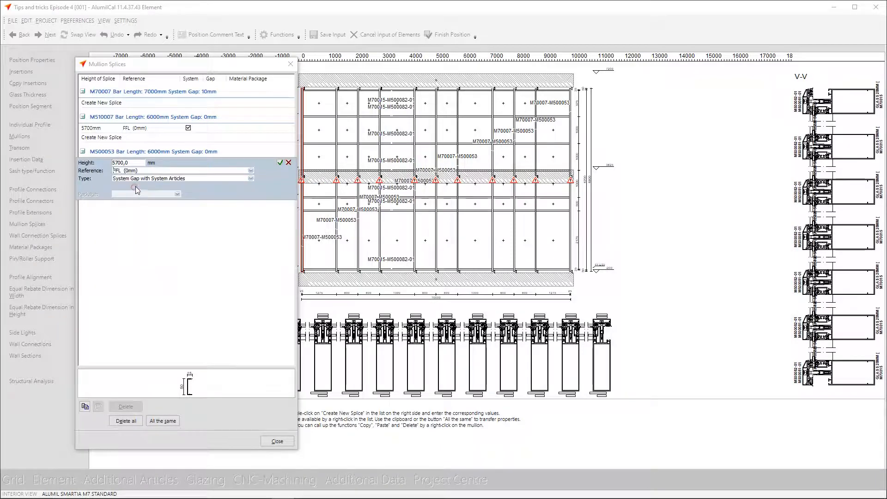
left_click(280, 162)
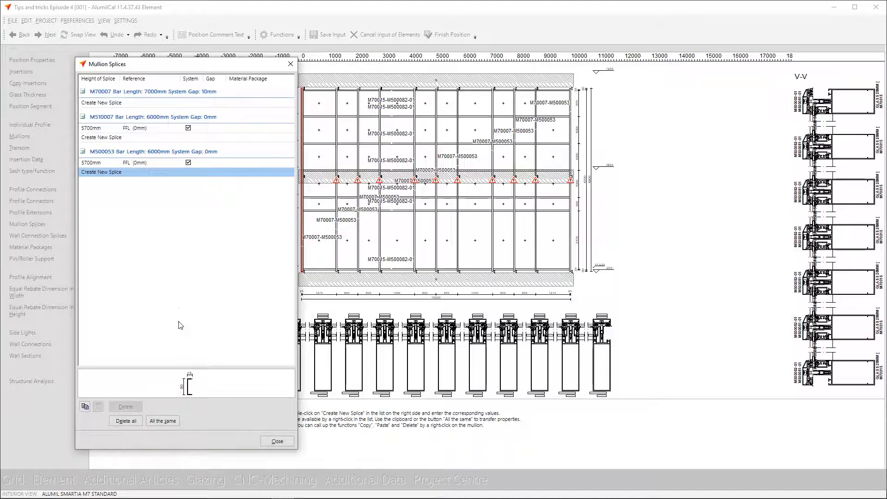
left_click(162, 422)
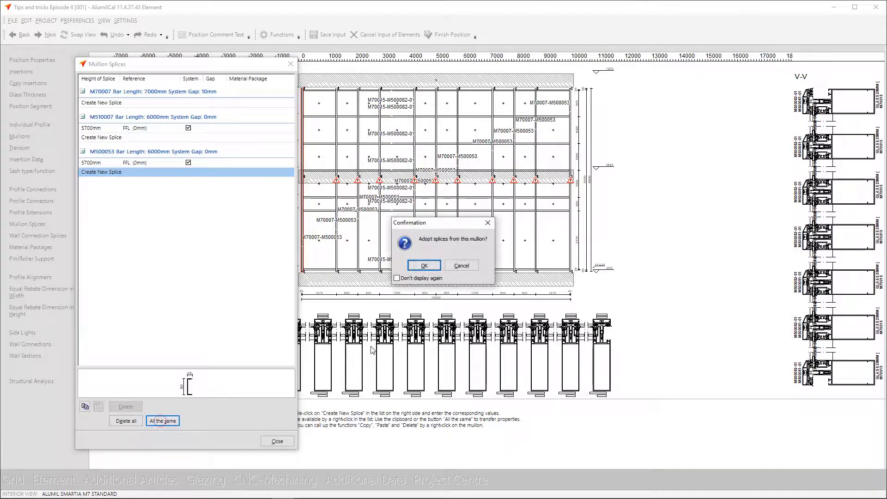
left_click(425, 265)
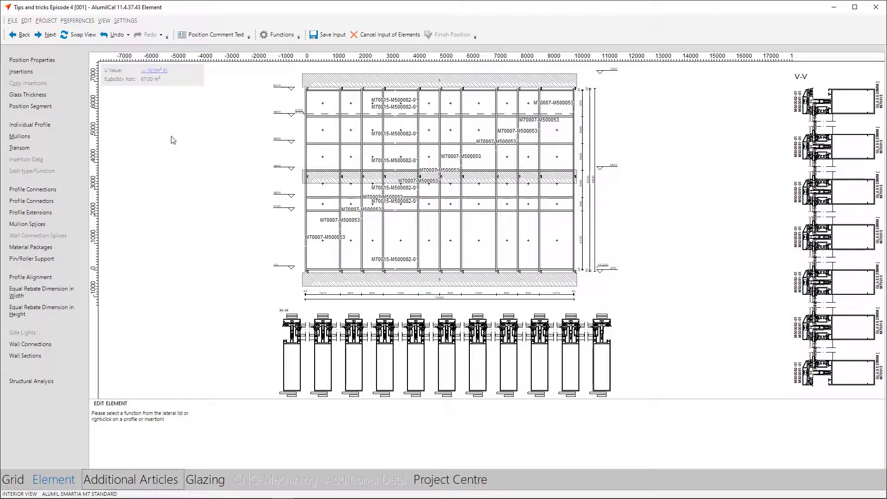
Review the structural suitability of the available curtain wall mullion profiles, including M70007, and leave the selection without changes
left_click(63, 138)
left_click(406, 268)
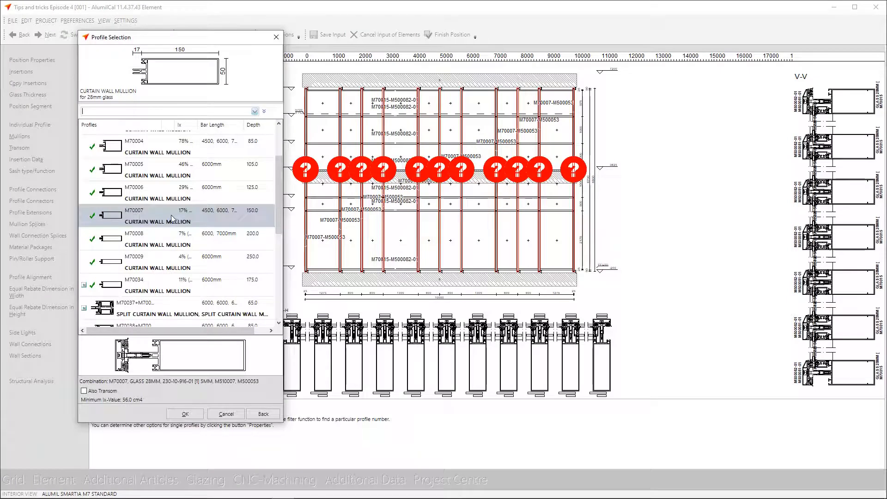
scroll(170, 218, "up", 3)
scroll(170, 220, "up", 2)
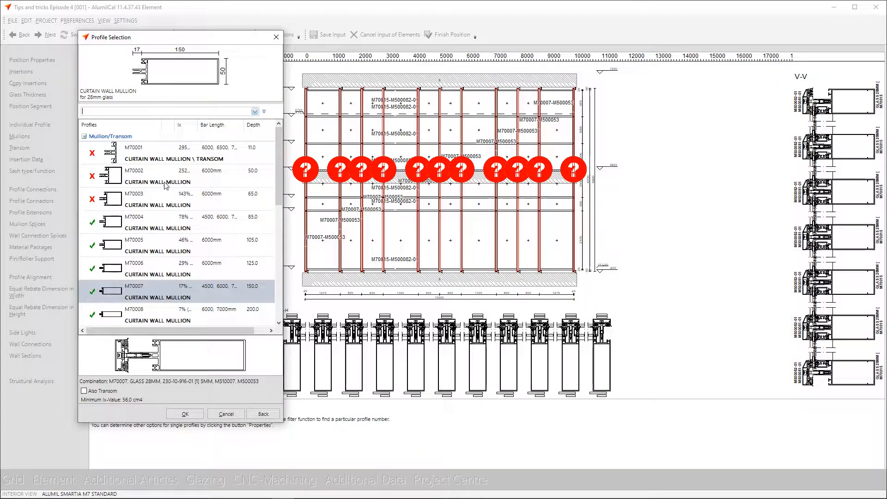
left_click(158, 296)
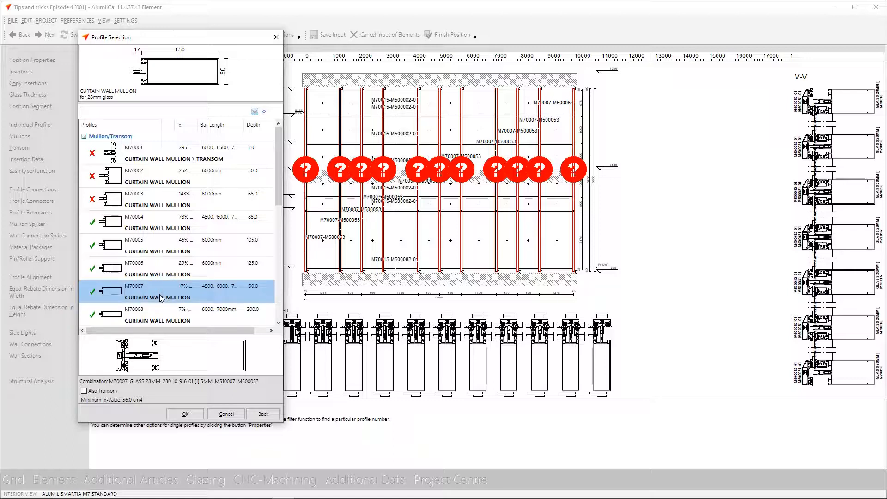
left_click(276, 37)
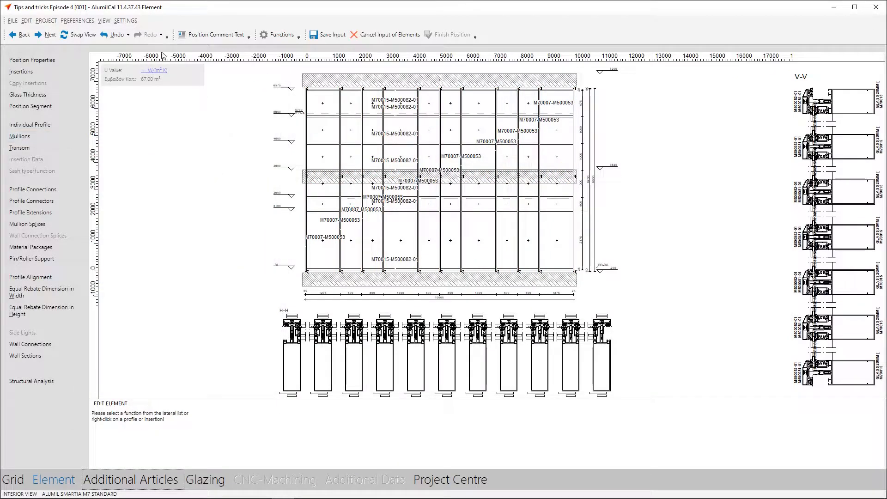
Display the moment diagram and deflection line on the mullions and inspect the curves
left_click(123, 21)
mouse_move(104, 21)
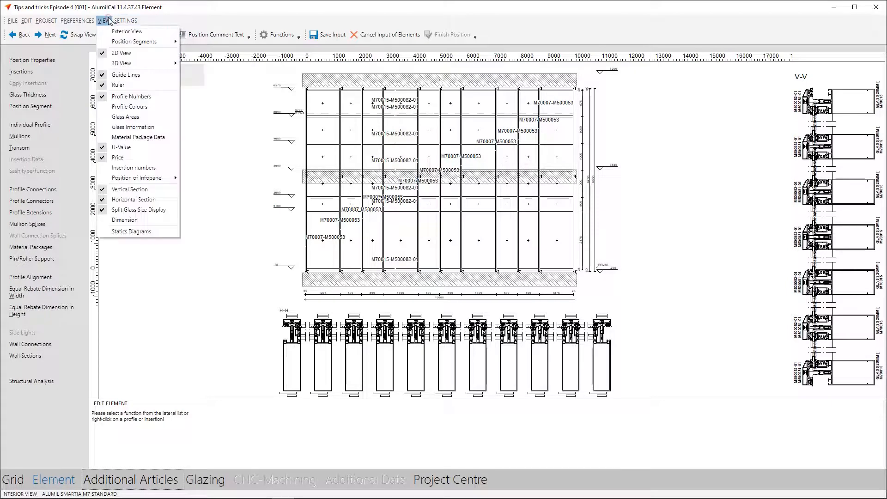
left_click(130, 231)
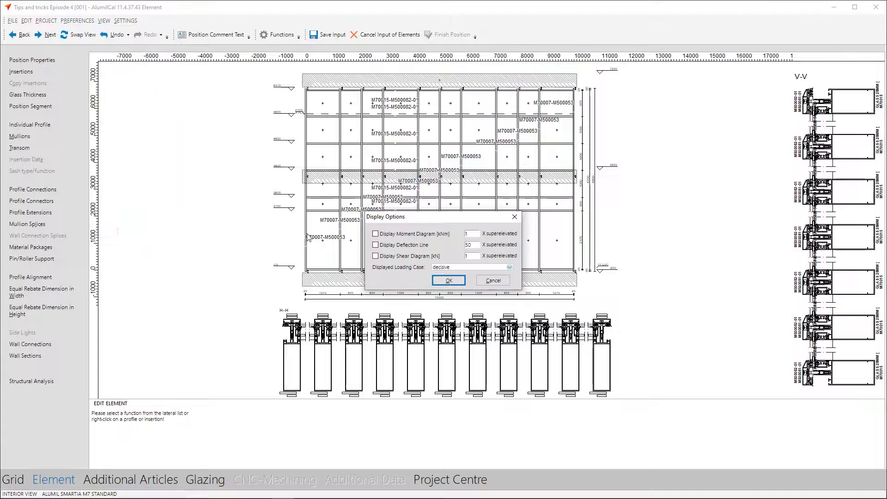
left_click(376, 234)
left_click(375, 245)
left_click(446, 281)
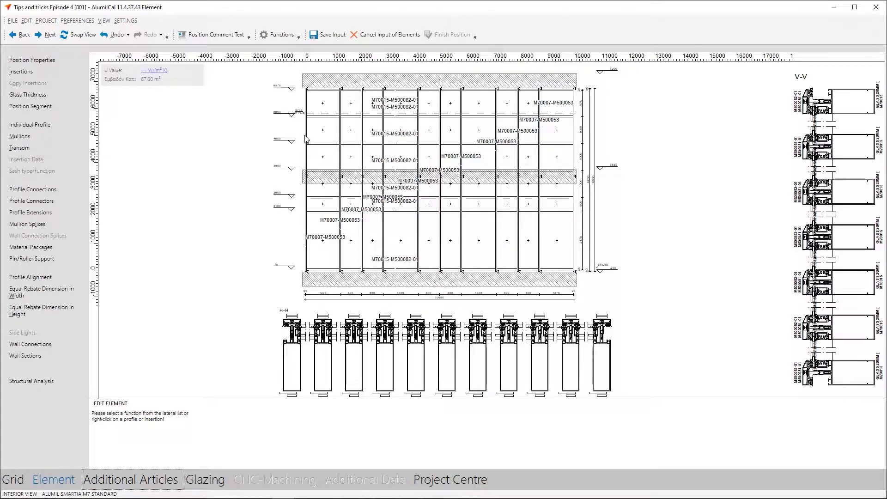
scroll(310, 135, "up", 4)
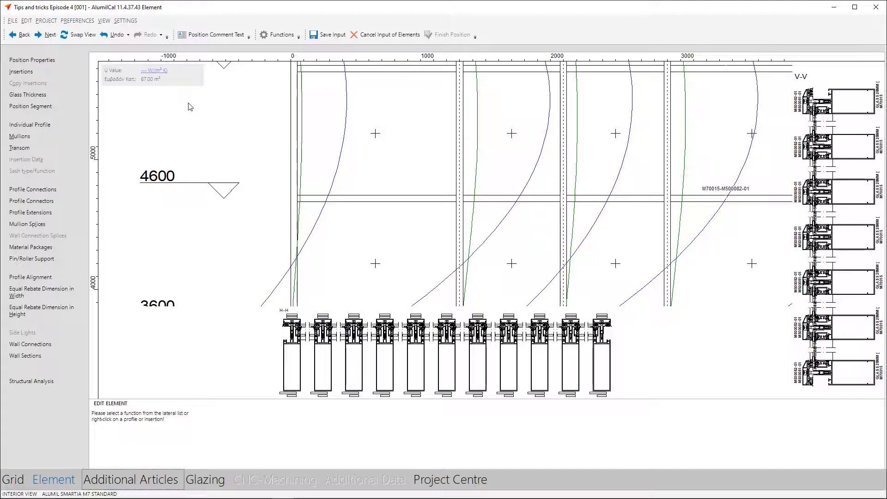
left_click_drag(189, 104, 230, 130)
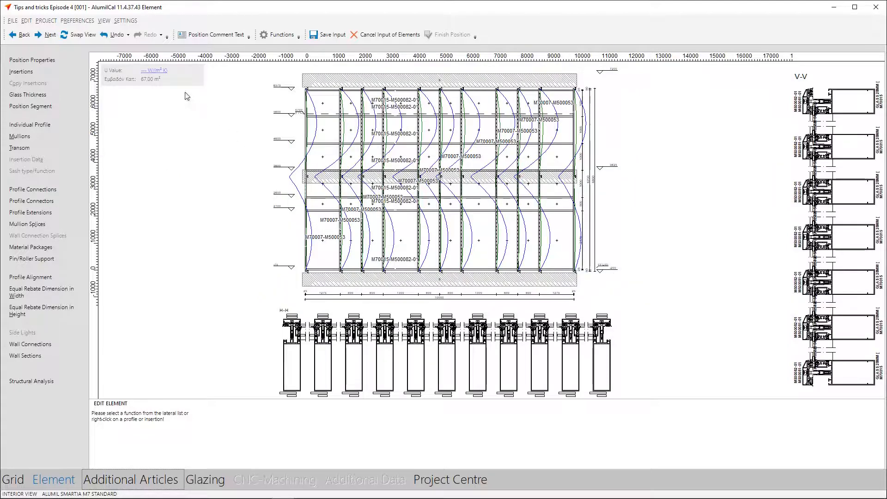
Hide the deflection line and moment diagram from the elevation
left_click(104, 21)
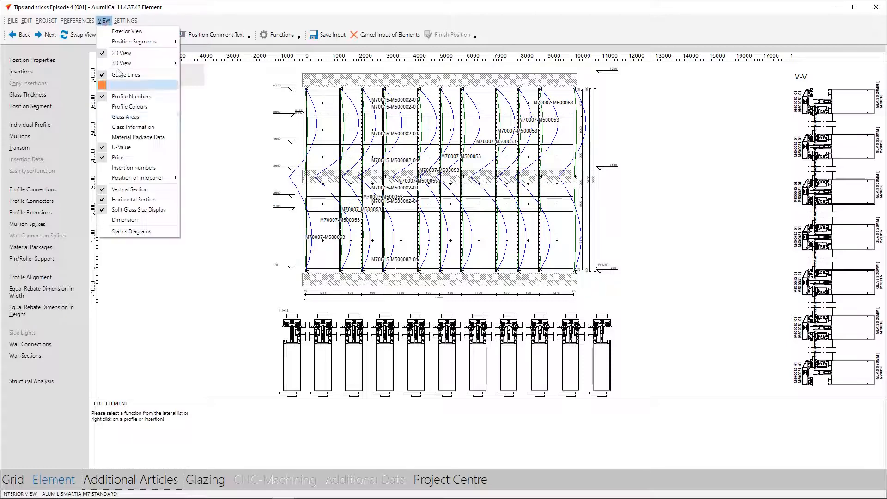
left_click(140, 234)
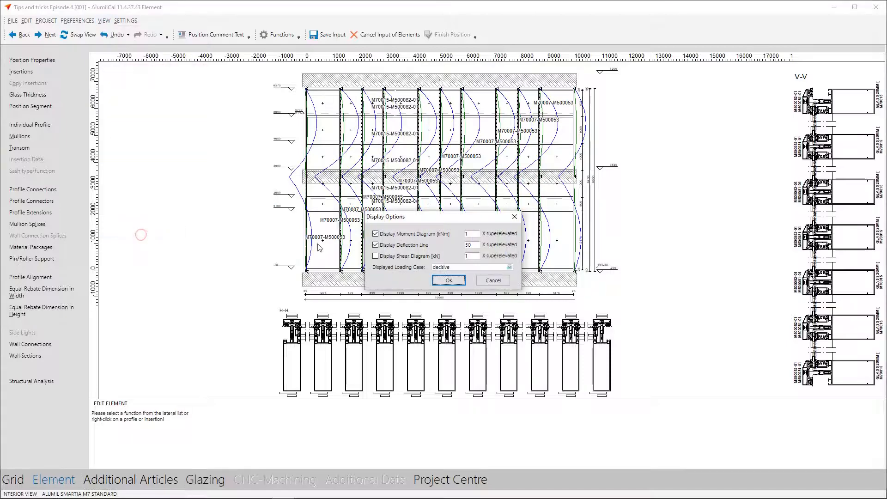
left_click(375, 245)
left_click(375, 234)
left_click(449, 281)
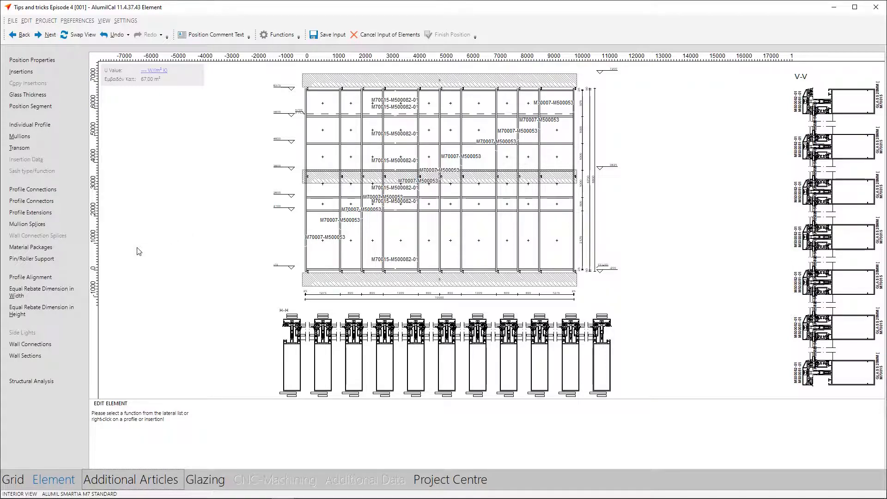
left_click(73, 248)
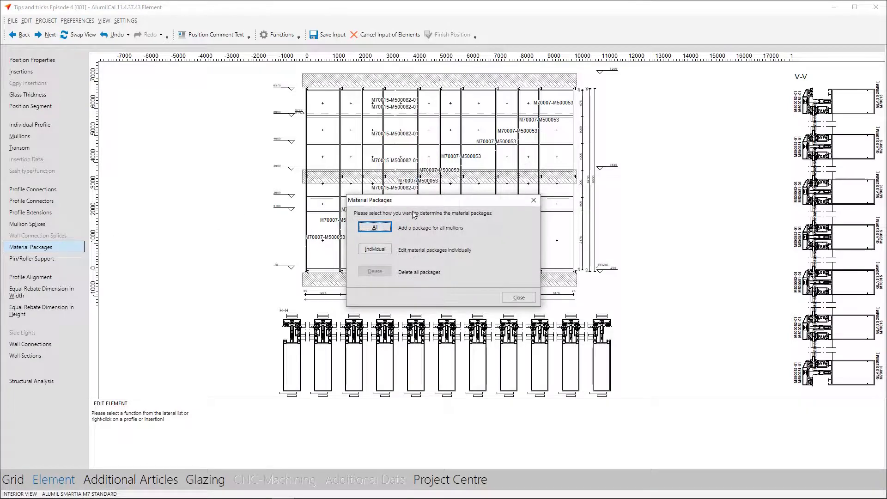
left_click(389, 227)
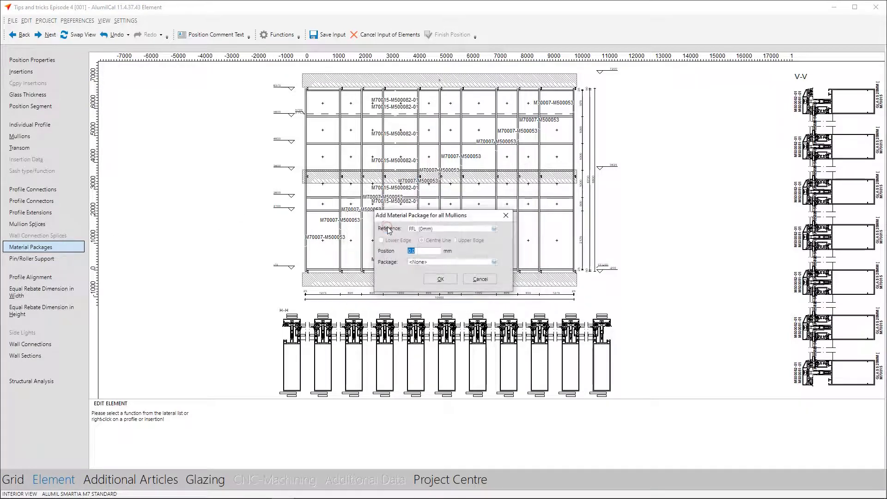
left_click(494, 262)
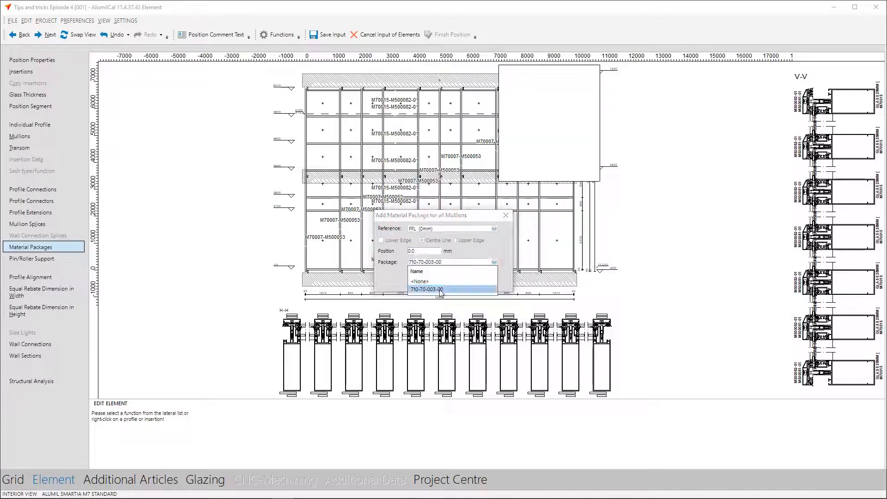
mouse_move(440, 290)
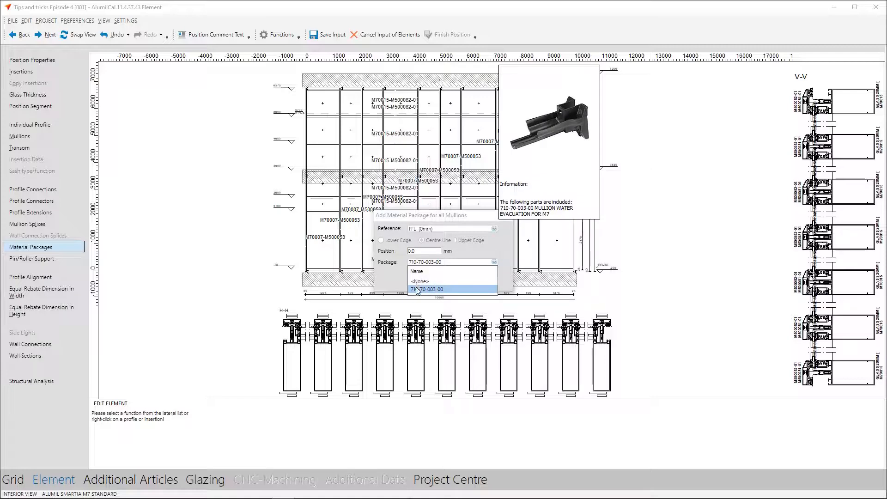
left_click(417, 289)
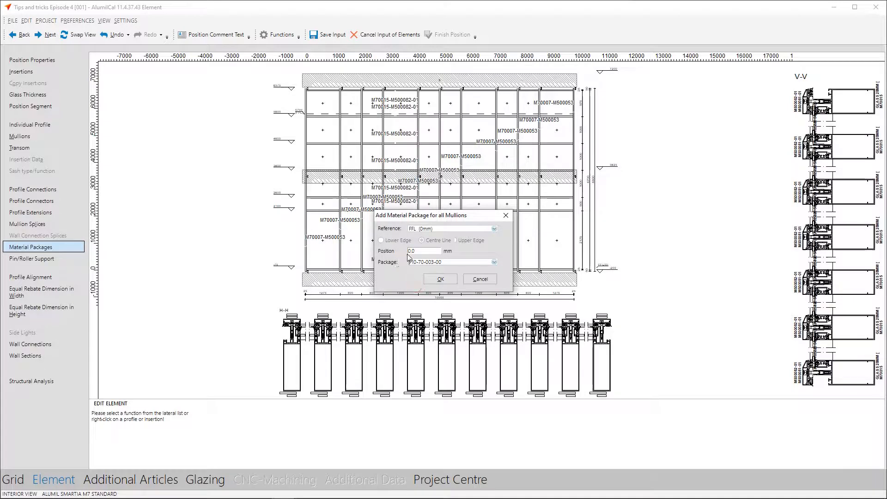
left_click(441, 279)
type("58")
left_click(441, 278)
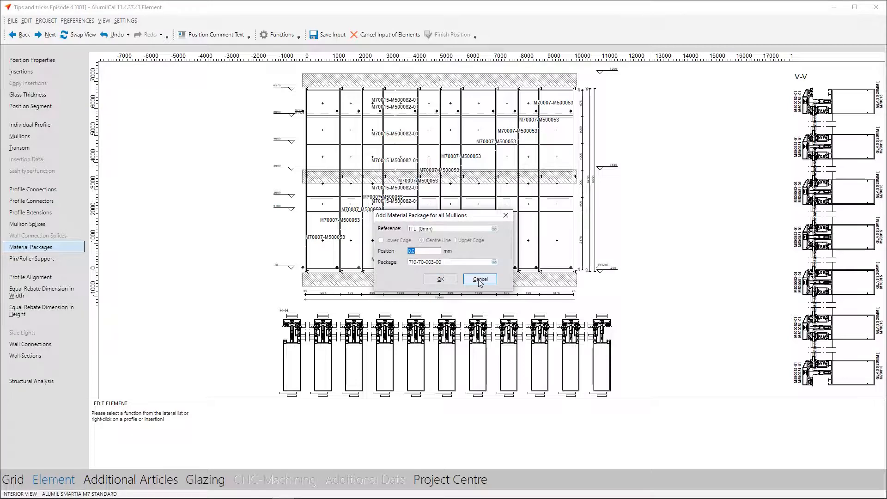
left_click(478, 279)
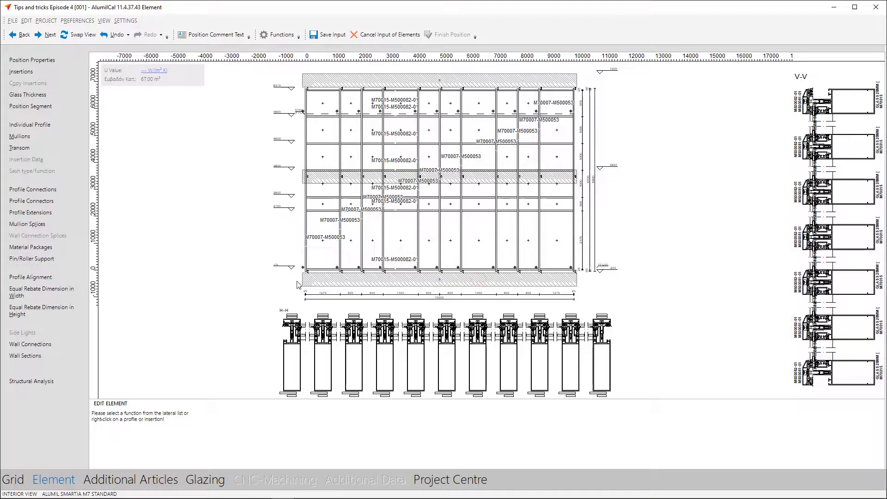
Inspect the material package markers at the base and at the splice of the first mullion
scroll(303, 273, "up", 3)
scroll(303, 273, "up", 4)
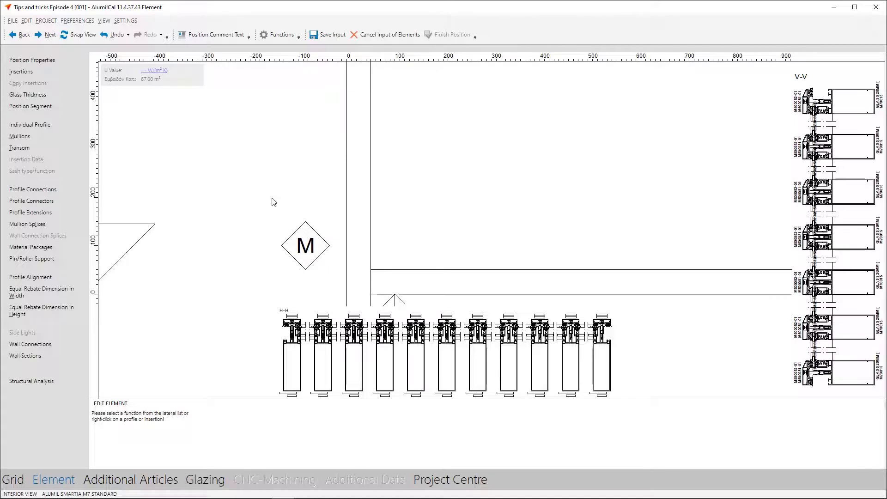
double_click(233, 213)
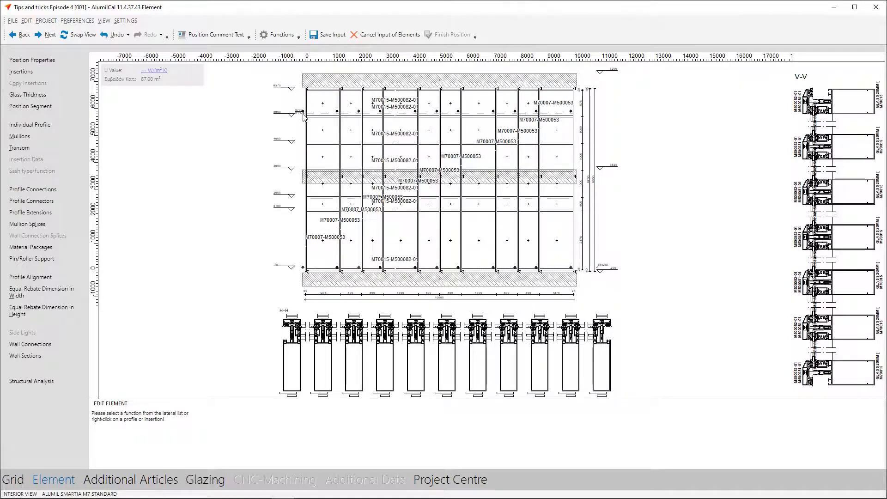
scroll(303, 119, "up", 5)
double_click(238, 175)
Place the Smartia M7 Sash M109910 window from the WEBINAR library folder in the first field of the second row from the top
left_click(56, 78)
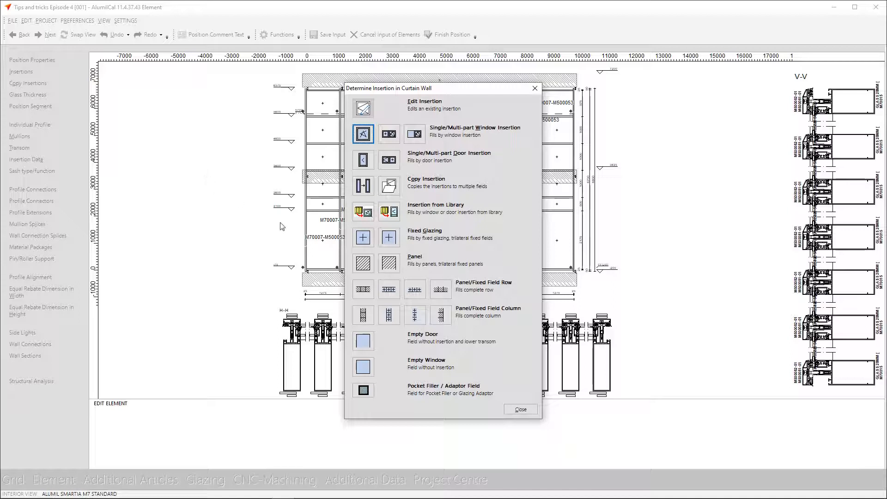
left_click(357, 220)
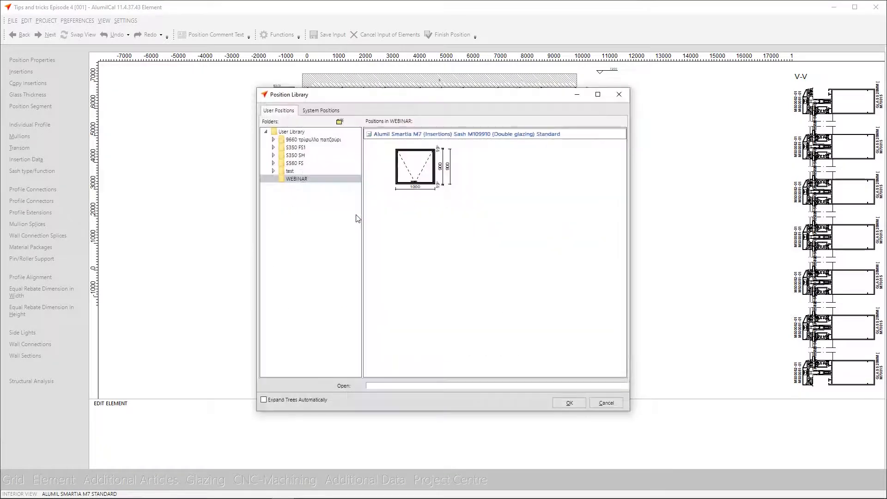
left_click(406, 172)
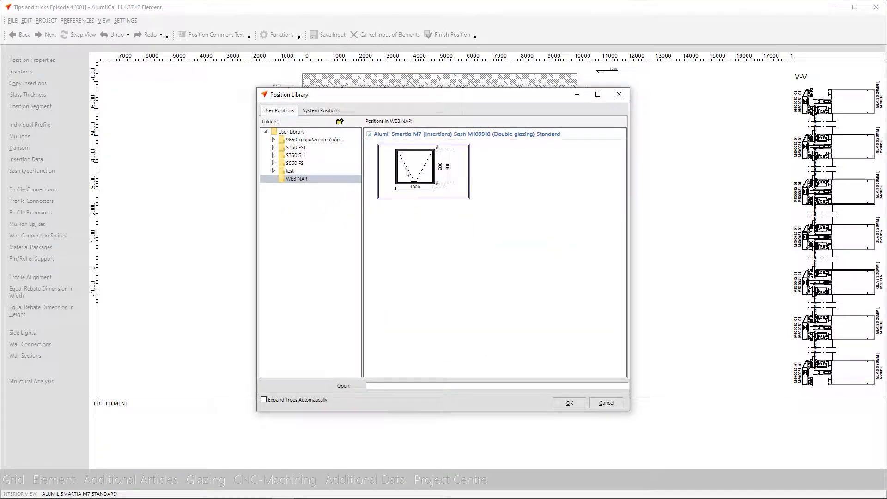
left_click(568, 404)
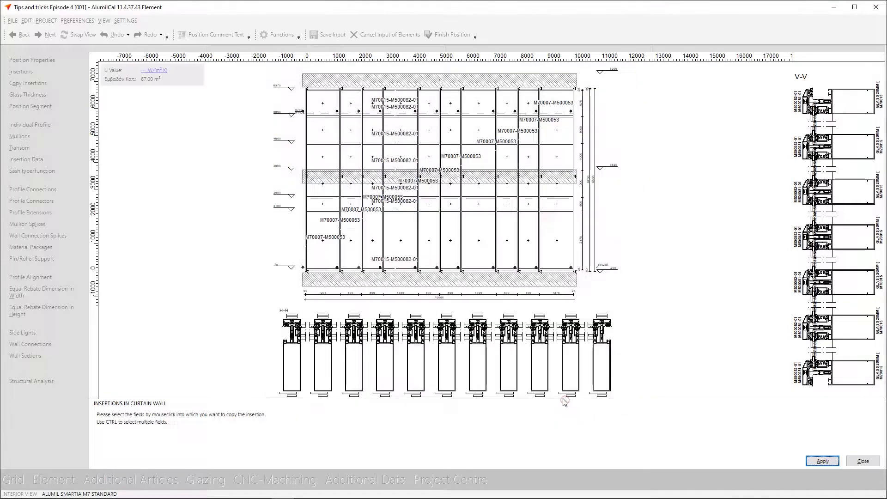
left_click(323, 134)
left_click(811, 462)
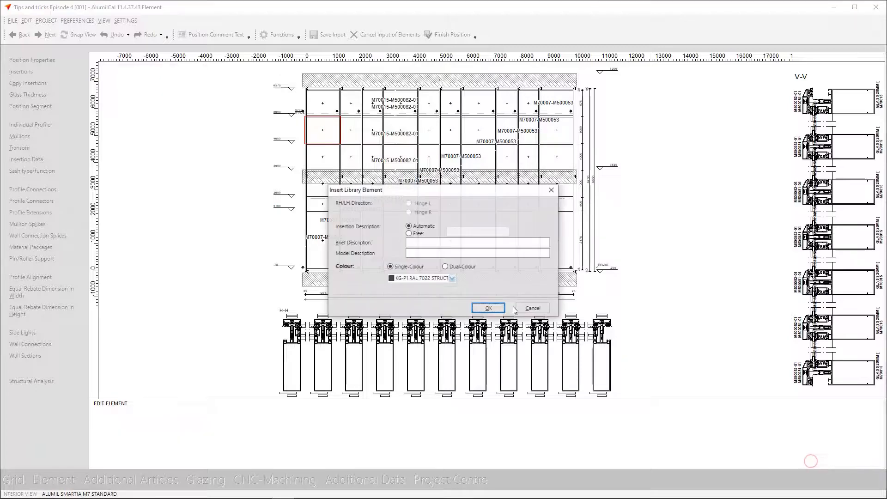
Set the window insertion's single colour to KG-P1 RAL 9010 Pure white from Group D and finish the insertion
left_click(442, 280)
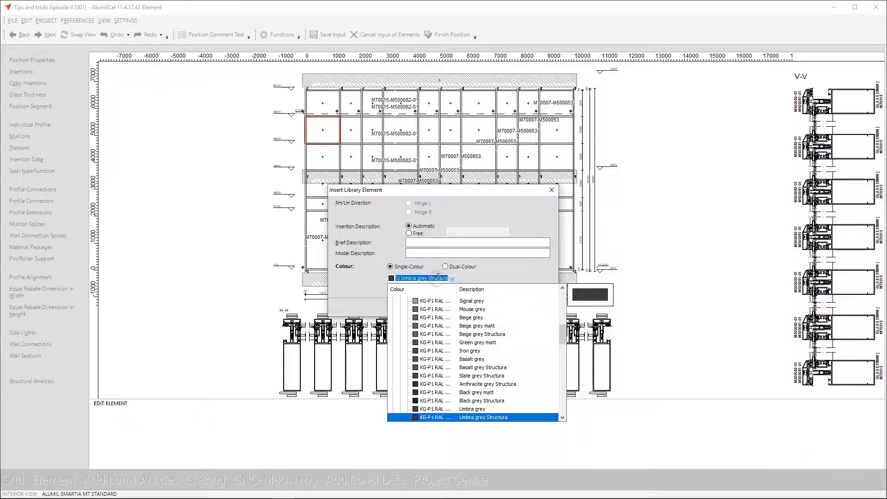
type("9010")
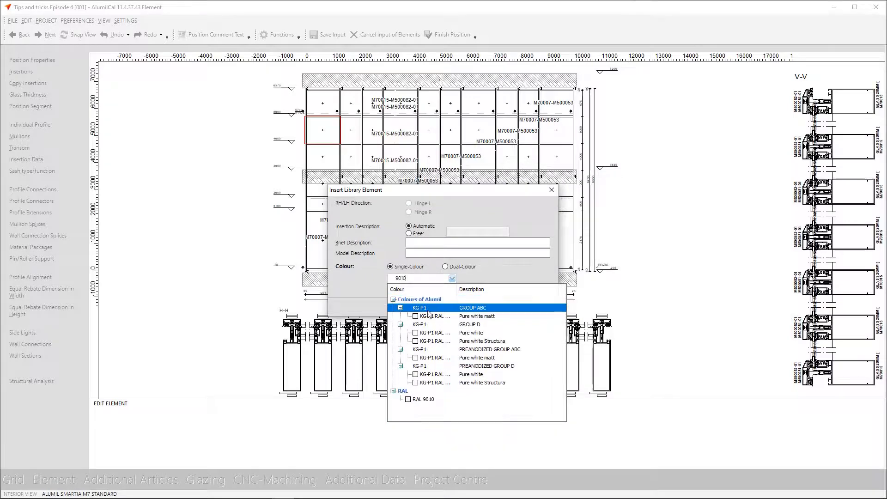
left_click(430, 333)
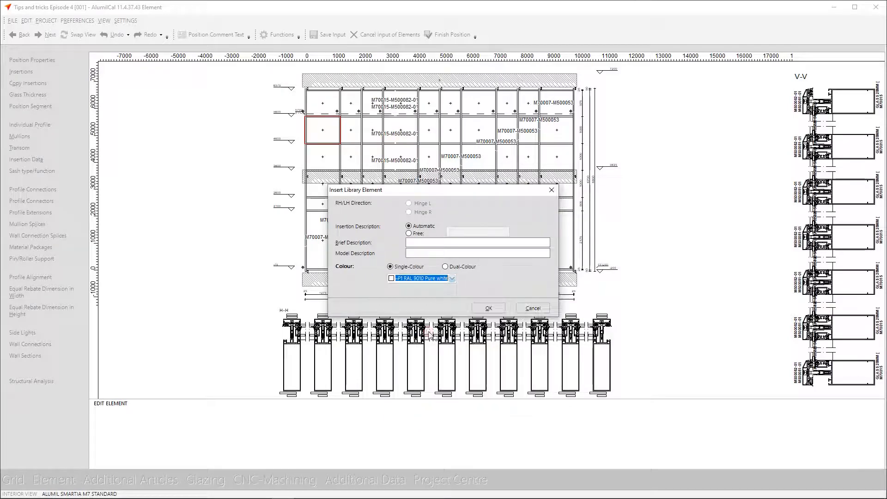
left_click(488, 308)
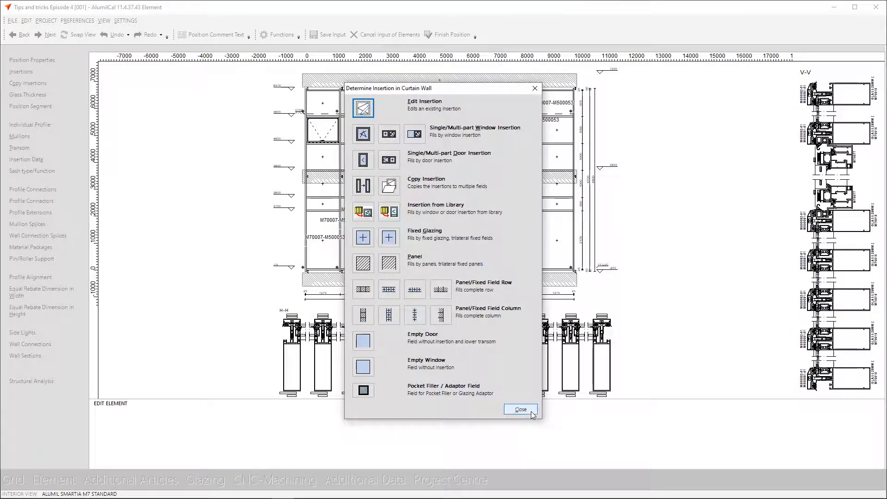
left_click(533, 414)
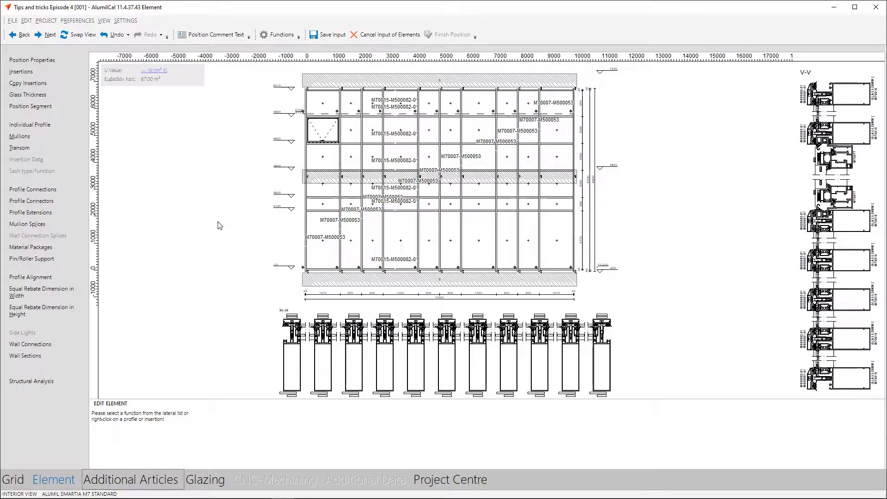
Glaze all fields with the 2x6mm Float project glass, applying it despite the insufficient structural design
left_click(208, 476)
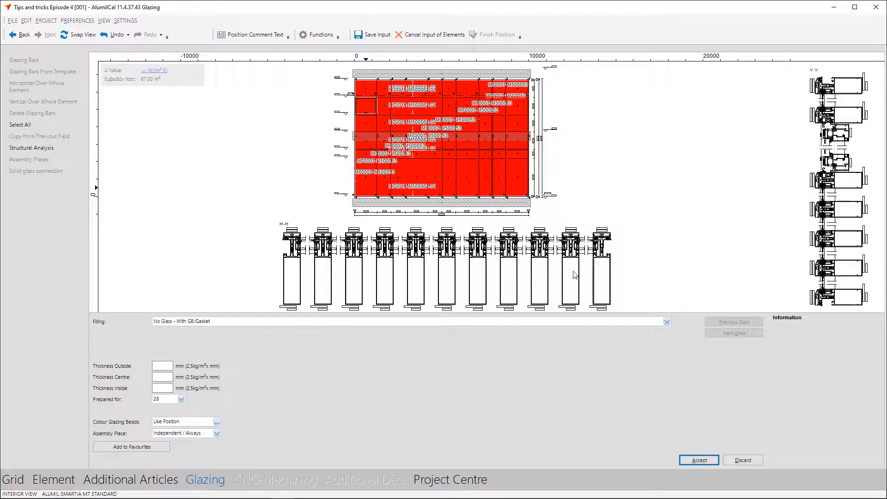
left_click(667, 321)
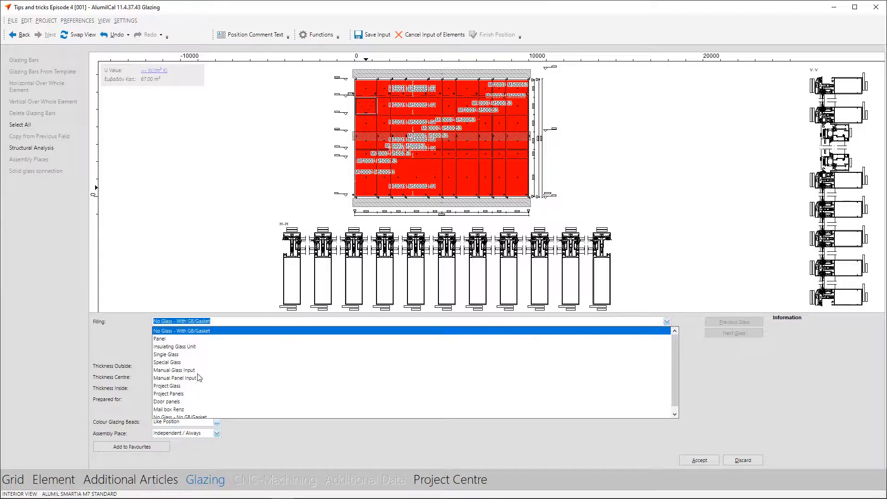
left_click(182, 386)
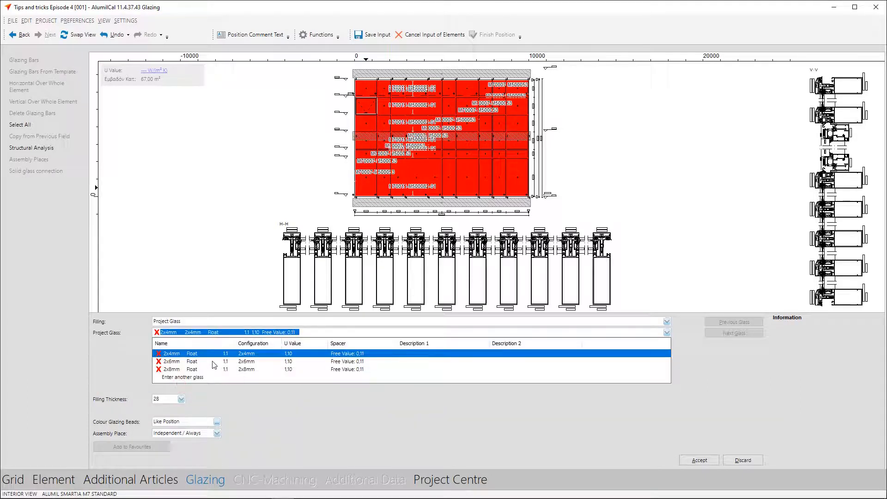
left_click(206, 363)
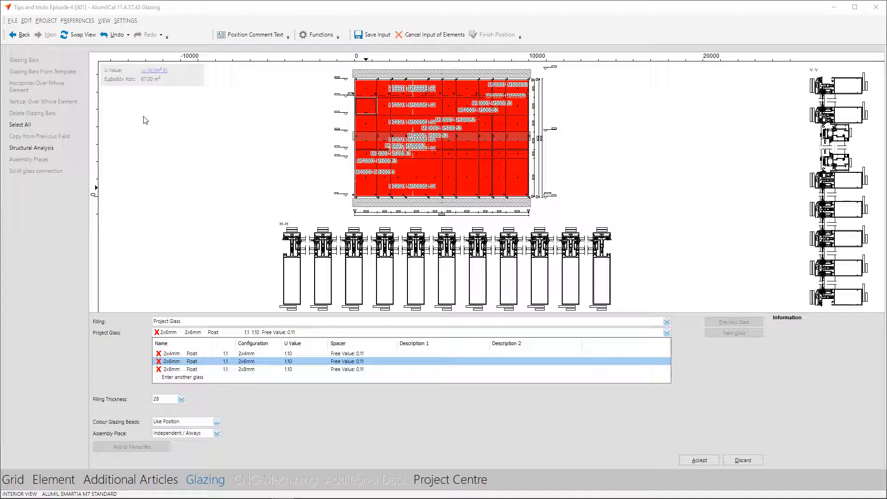
left_click(178, 362)
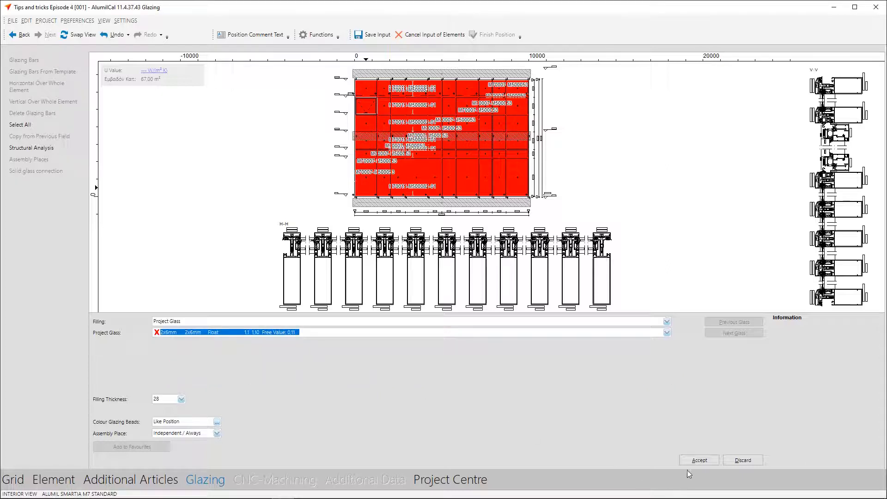
left_click(698, 460)
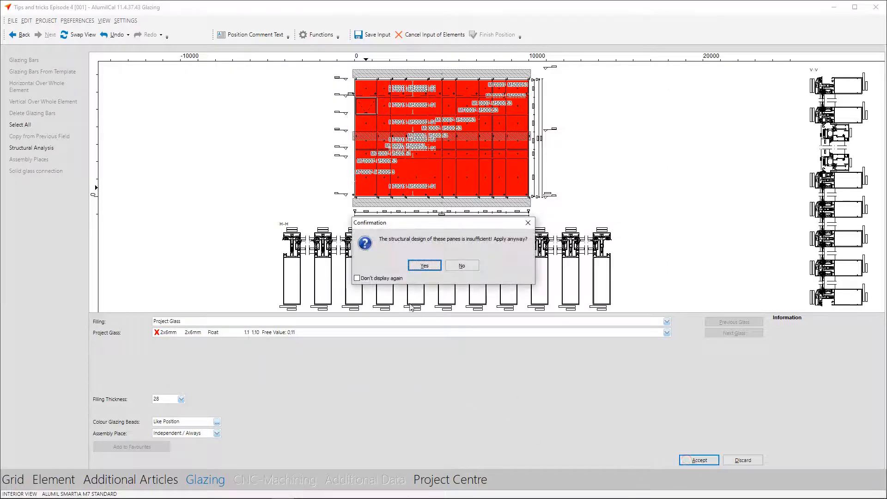
left_click(418, 265)
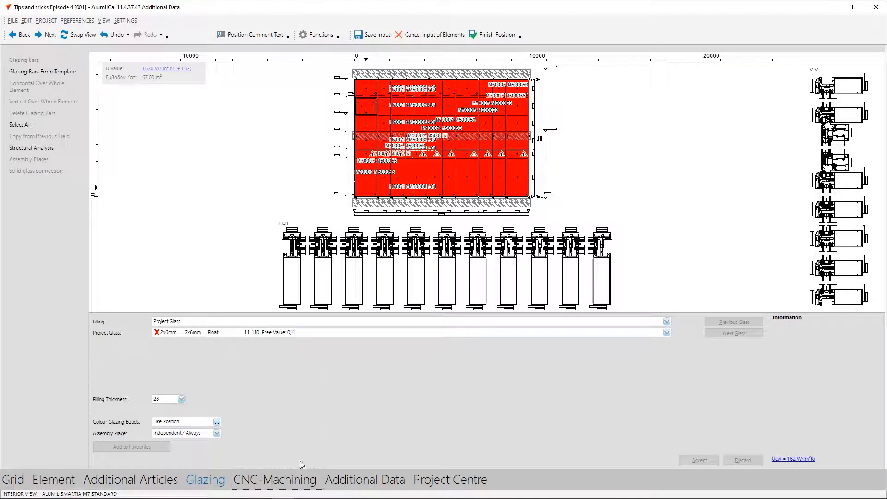
Proceed to CNC machining despite the glass statics and examine the machining of the M70015 transom segment beside the window insertion
left_click(294, 476)
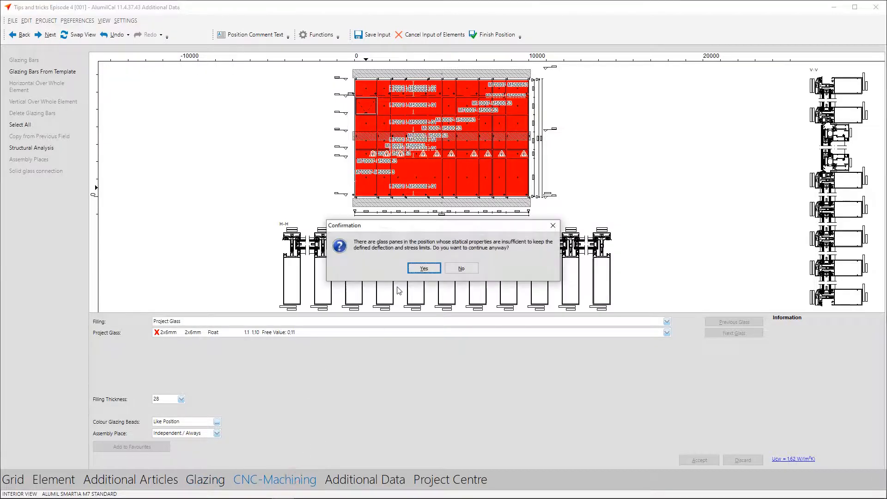
left_click(416, 269)
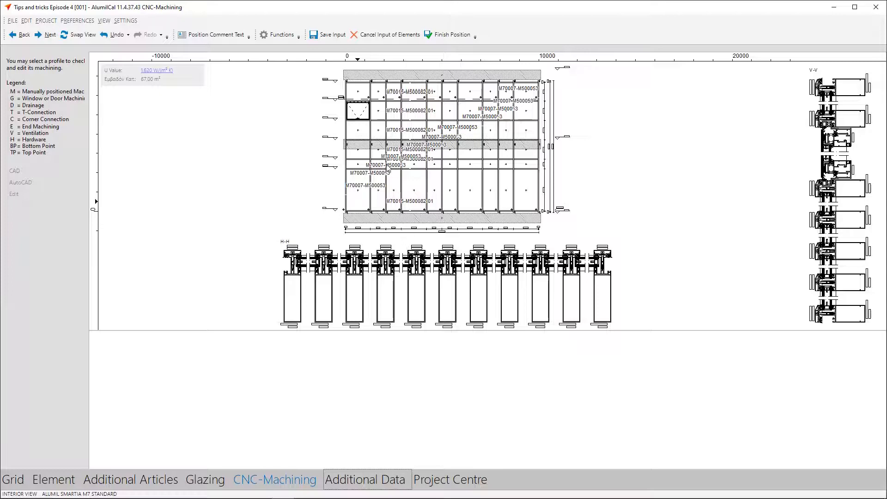
left_click(379, 121)
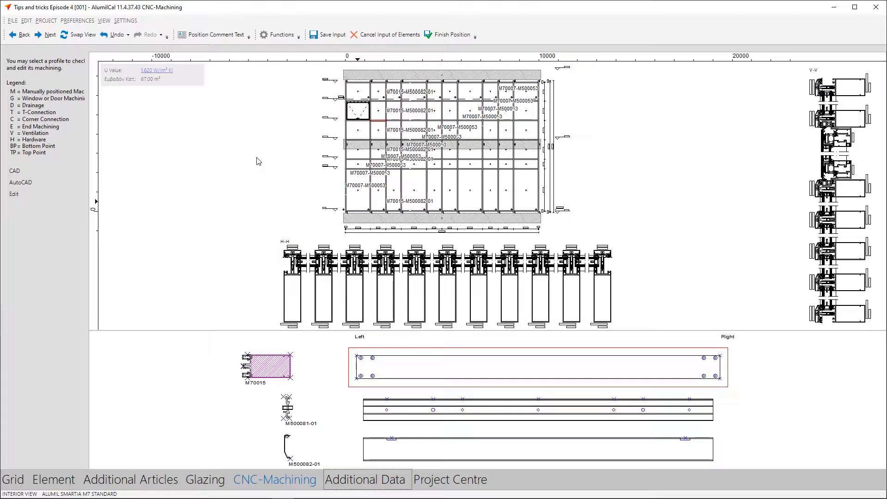
Finish the position despite the insufficient glass statics and read the warning on position 001 in the project centre
left_click(439, 41)
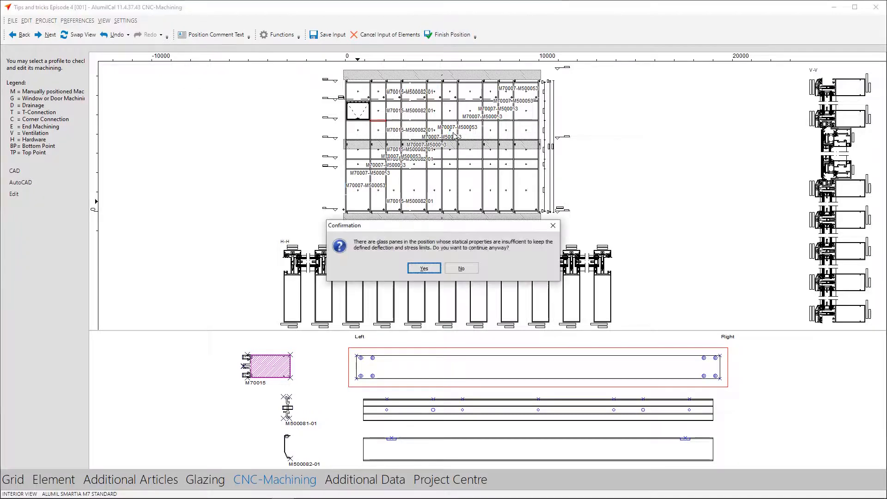
left_click(433, 270)
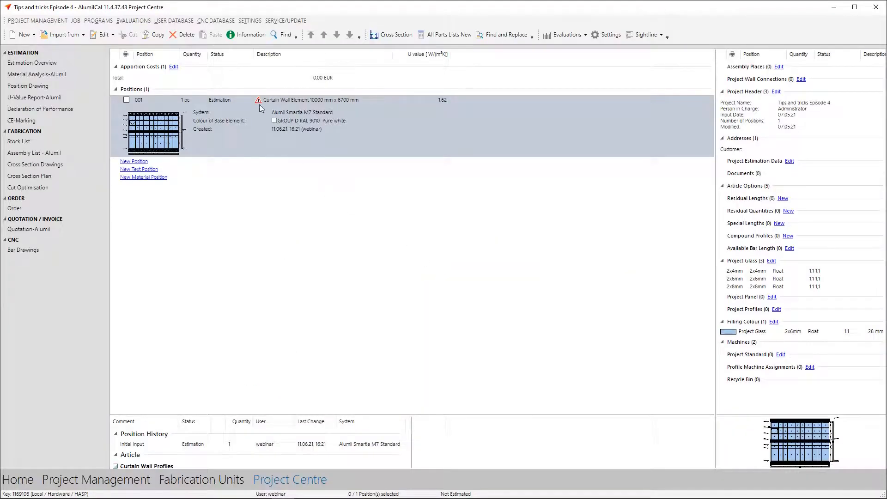
mouse_move(259, 104)
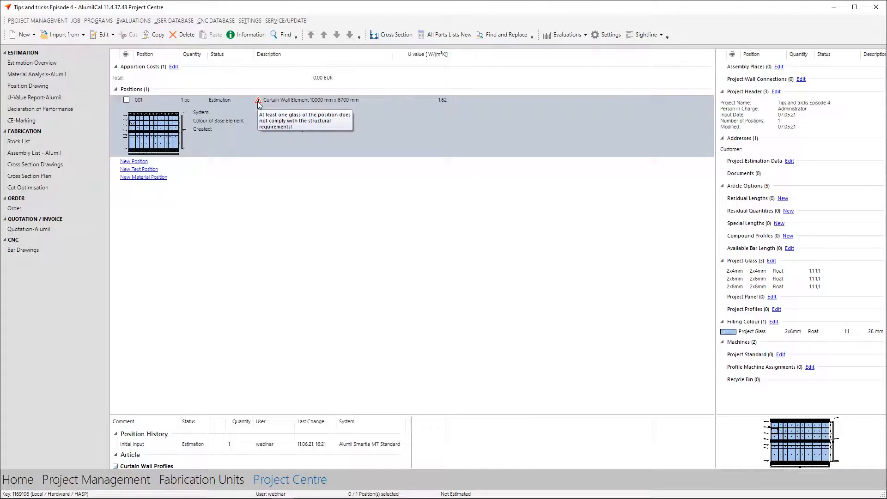